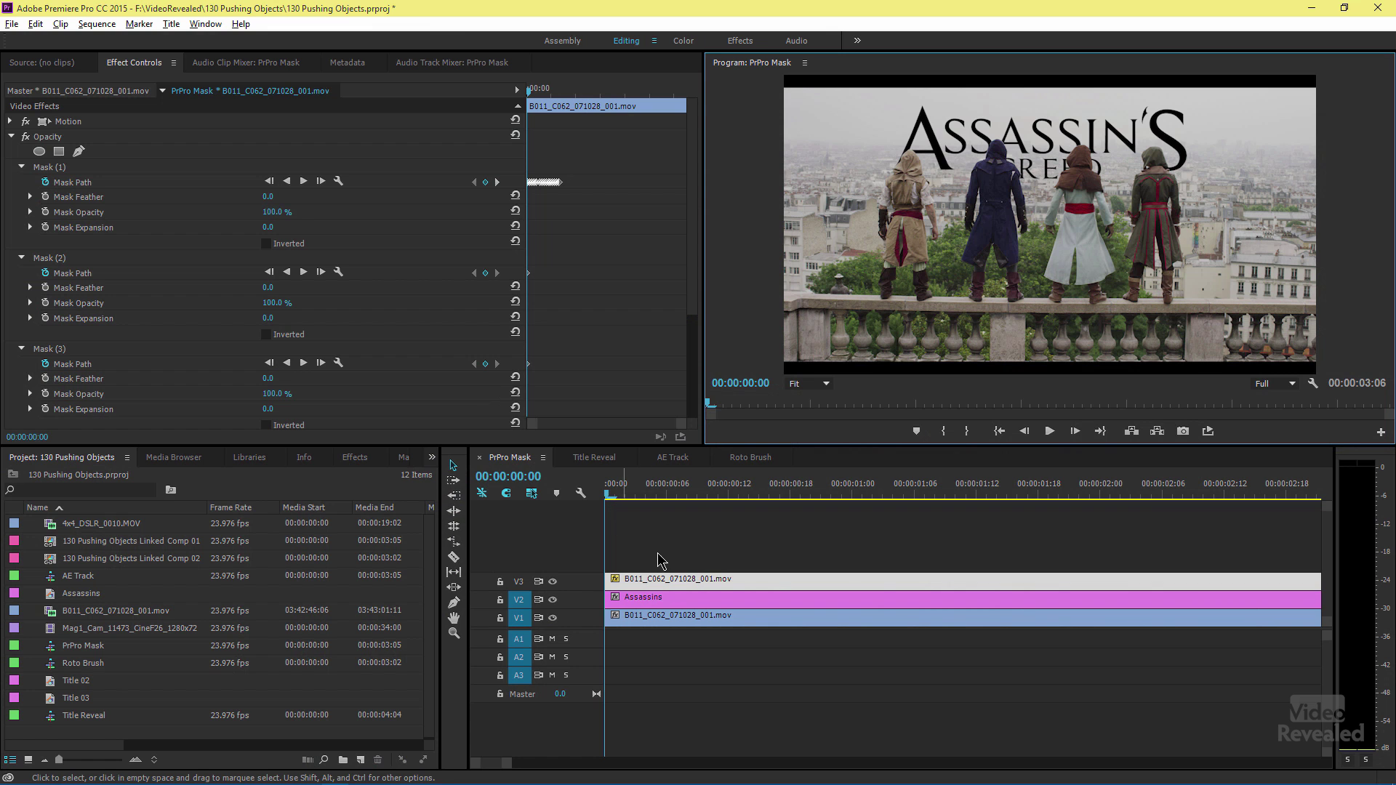
# Toggle the title and background tracks to compare the footage with and without the title
pyautogui.click(553, 599)
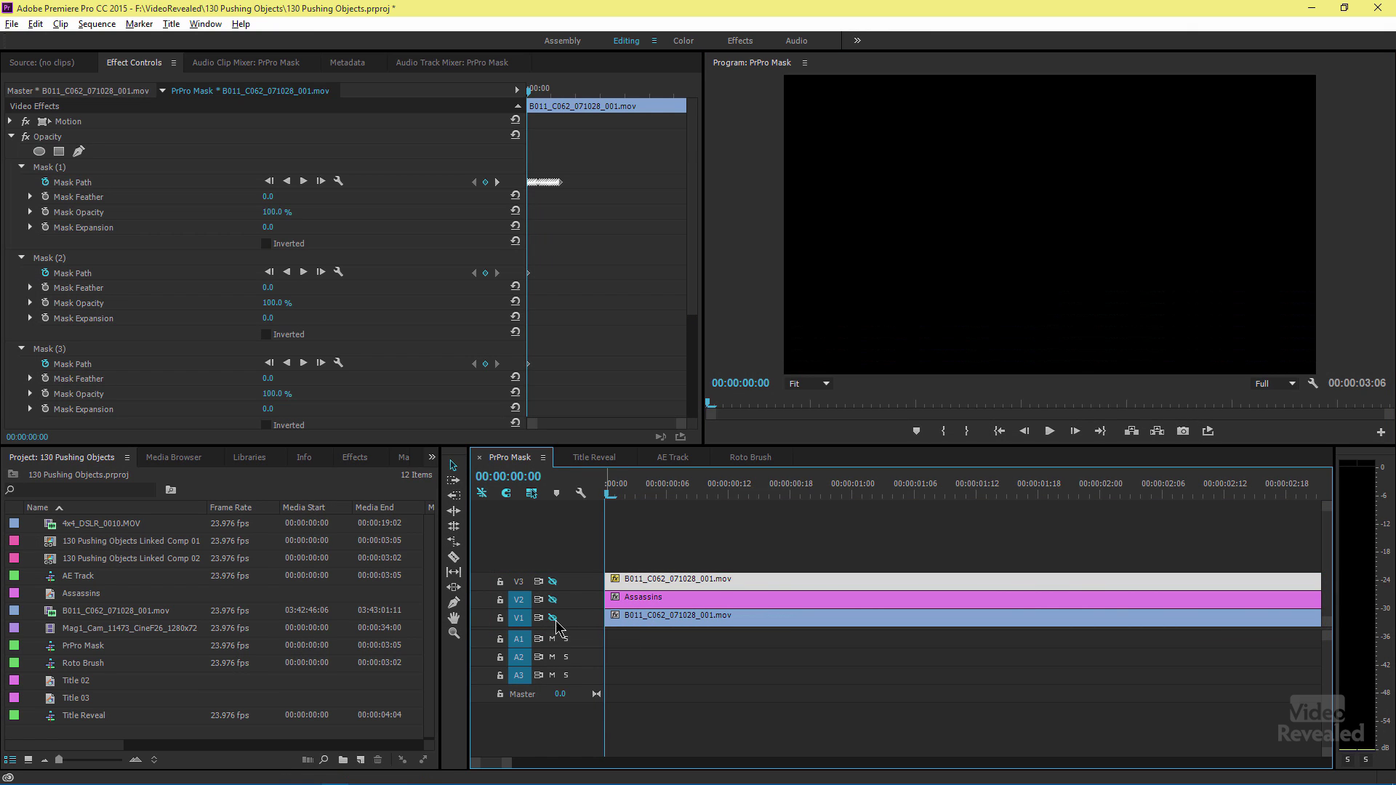
pyautogui.click(552, 617)
pyautogui.click(670, 620)
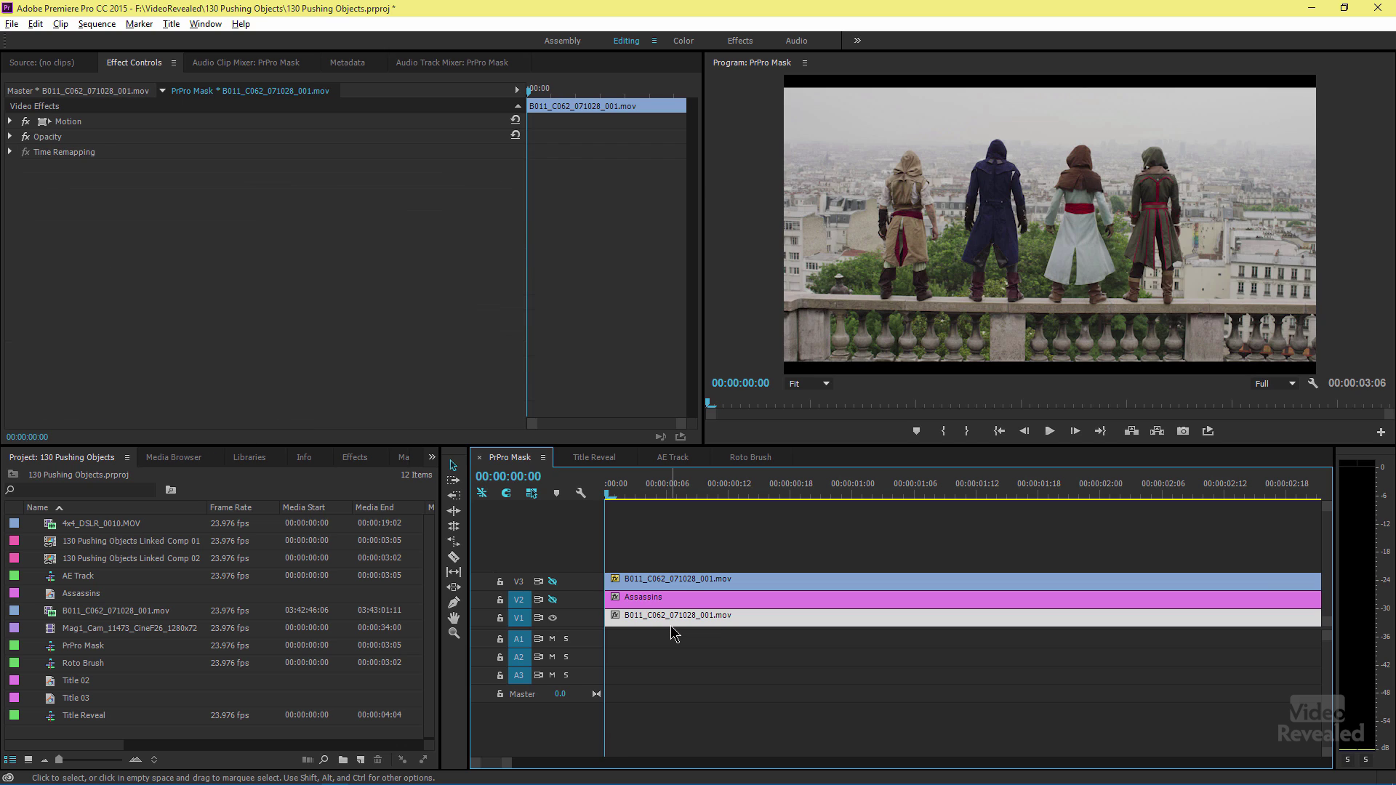
pyautogui.click(553, 600)
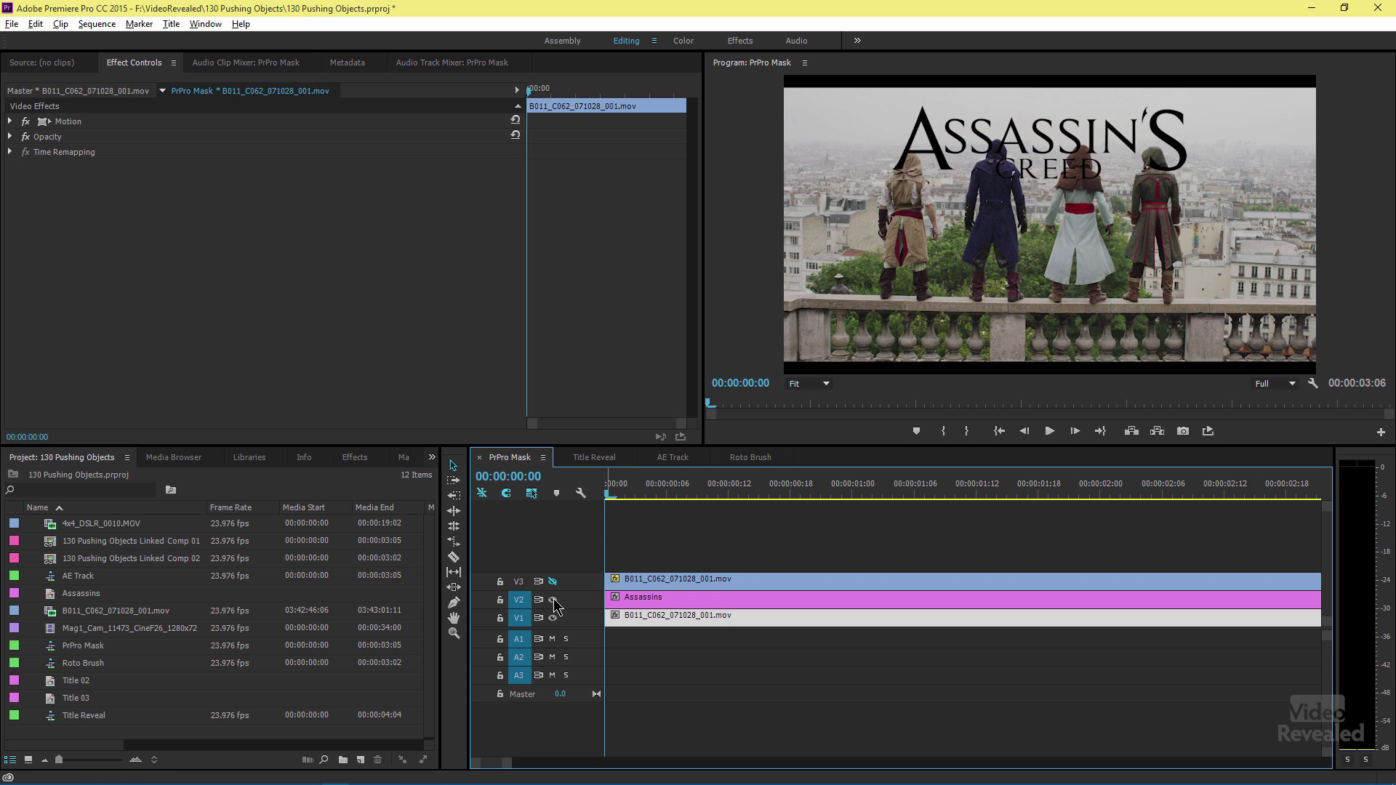
# Hide V1 and V2, leaving only the masked V3 track visible, and select its clip
pyautogui.click(554, 600)
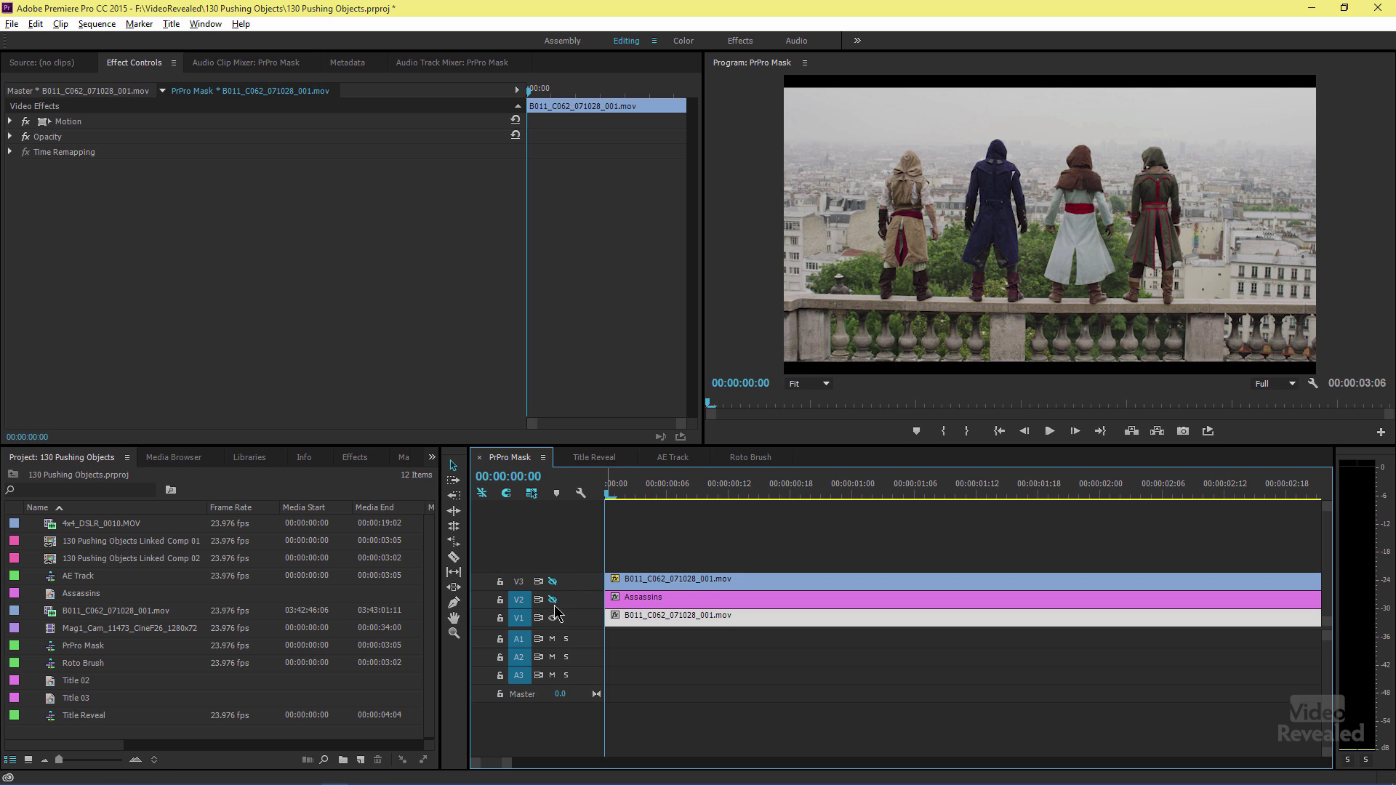
pyautogui.click(553, 618)
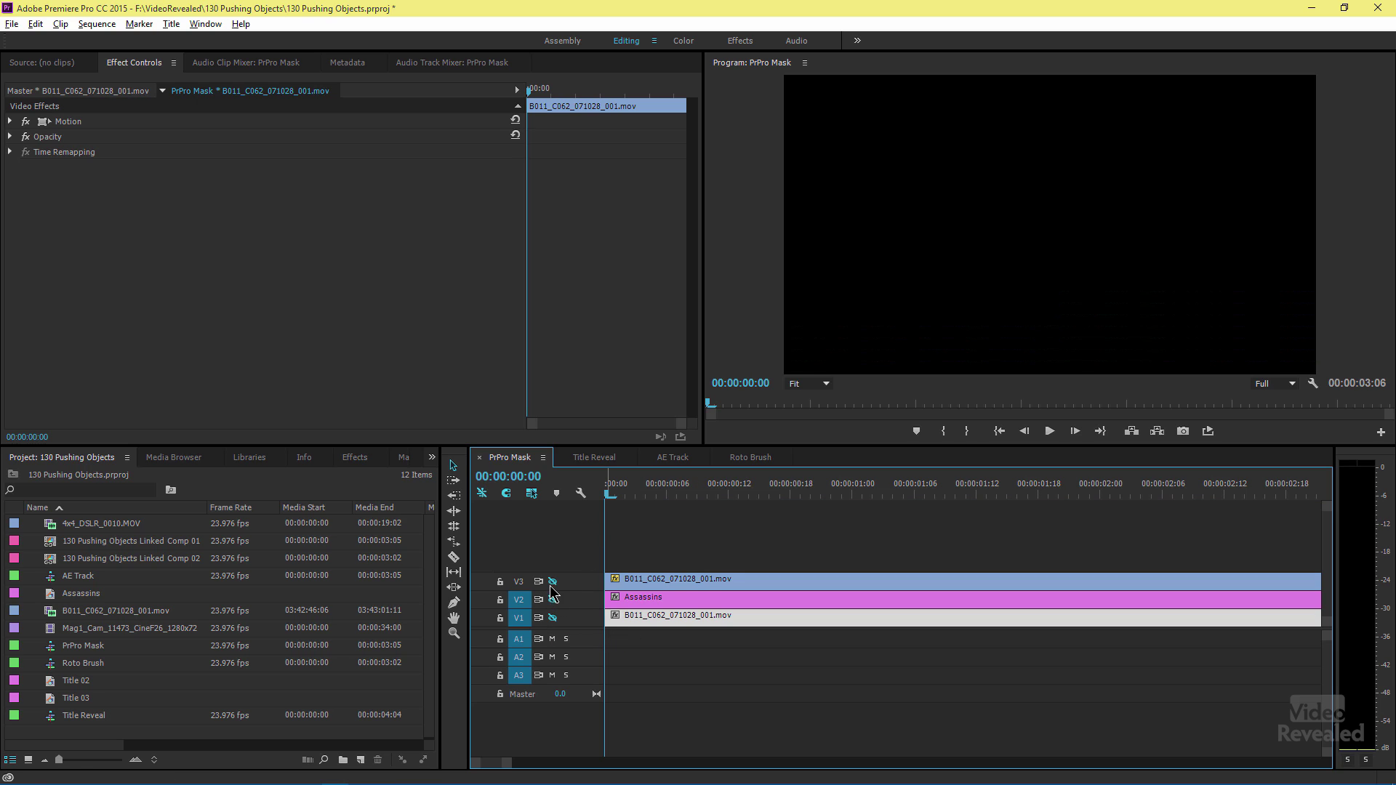
pyautogui.click(554, 584)
pyautogui.click(651, 581)
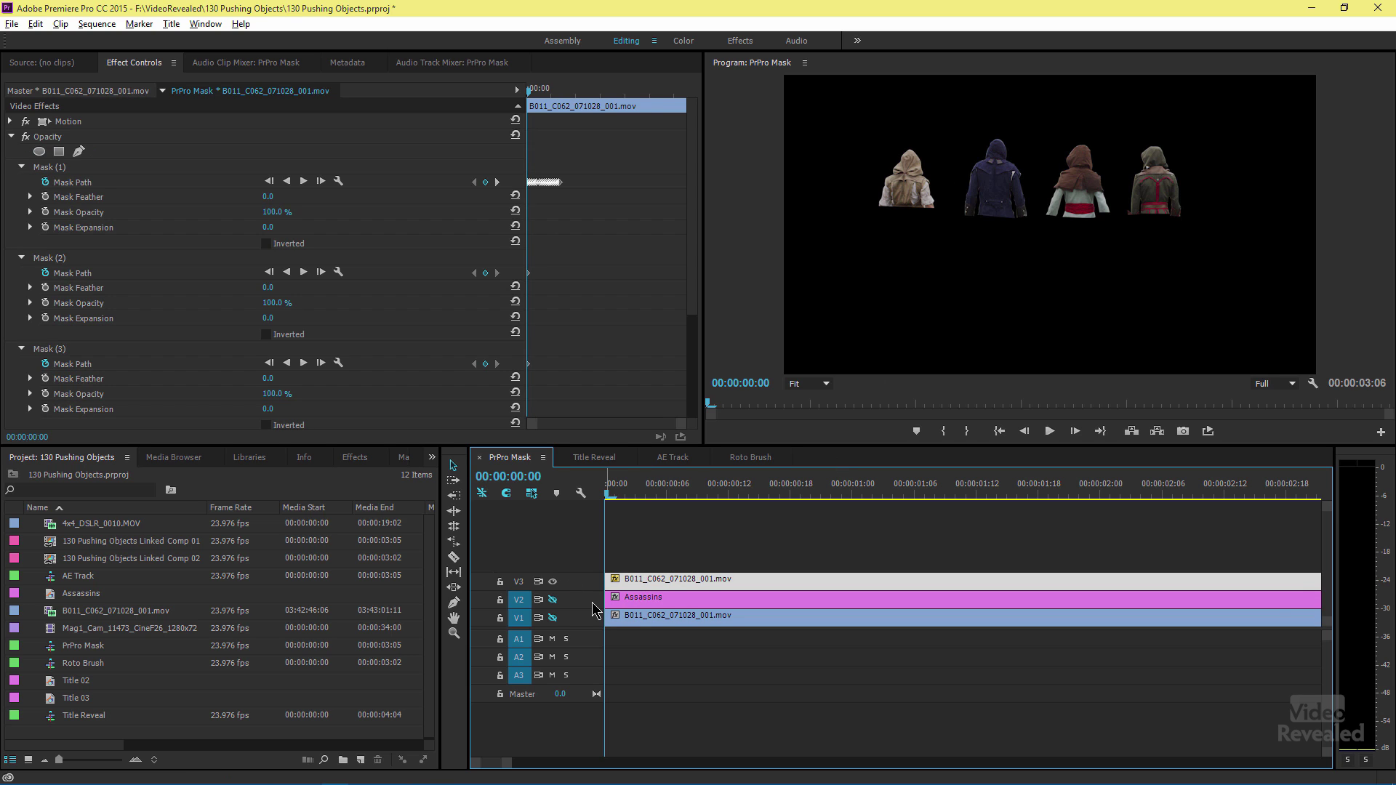
# Turn V2 back on and show empty areas as a Transparency Grid in the Program monitor
pyautogui.click(552, 599)
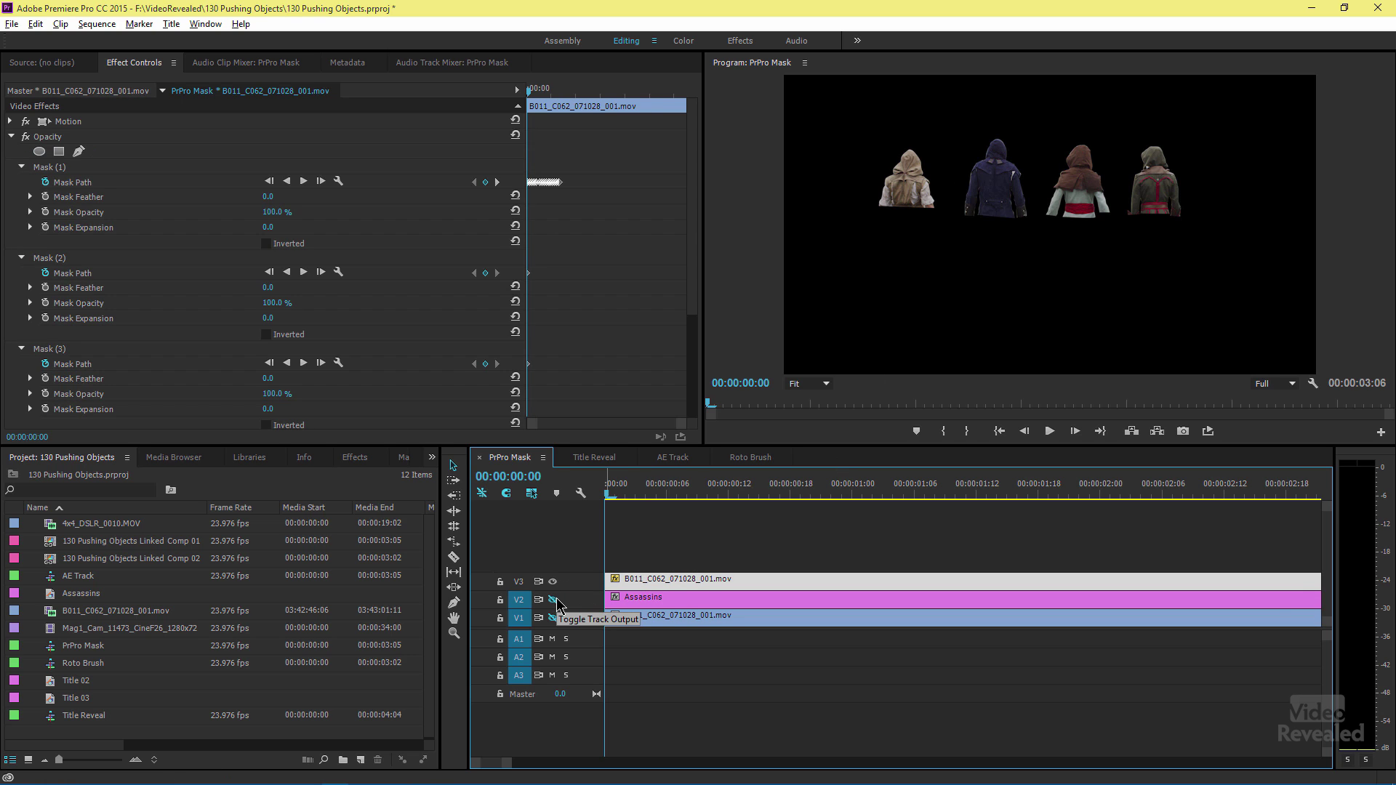
pyautogui.click(1313, 385)
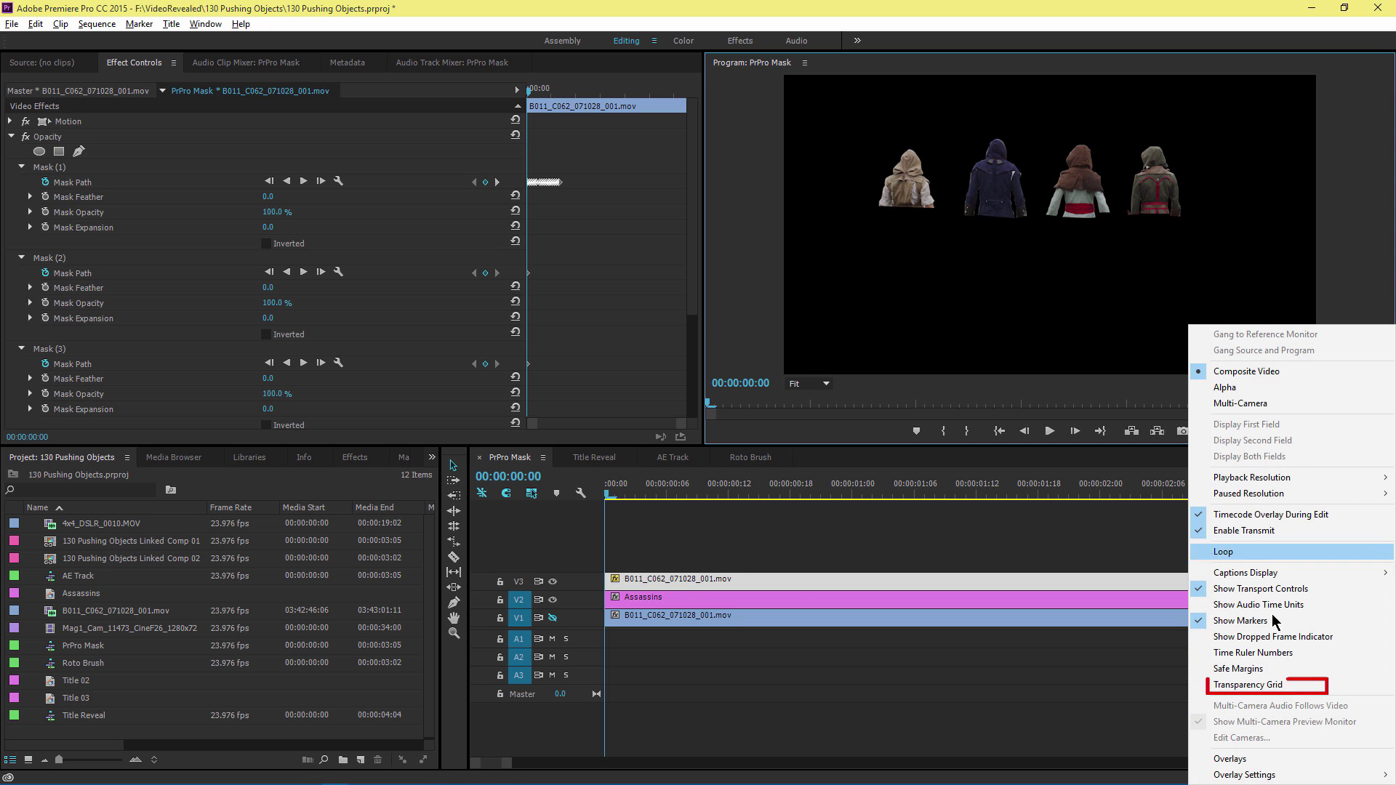
pyautogui.click(1275, 685)
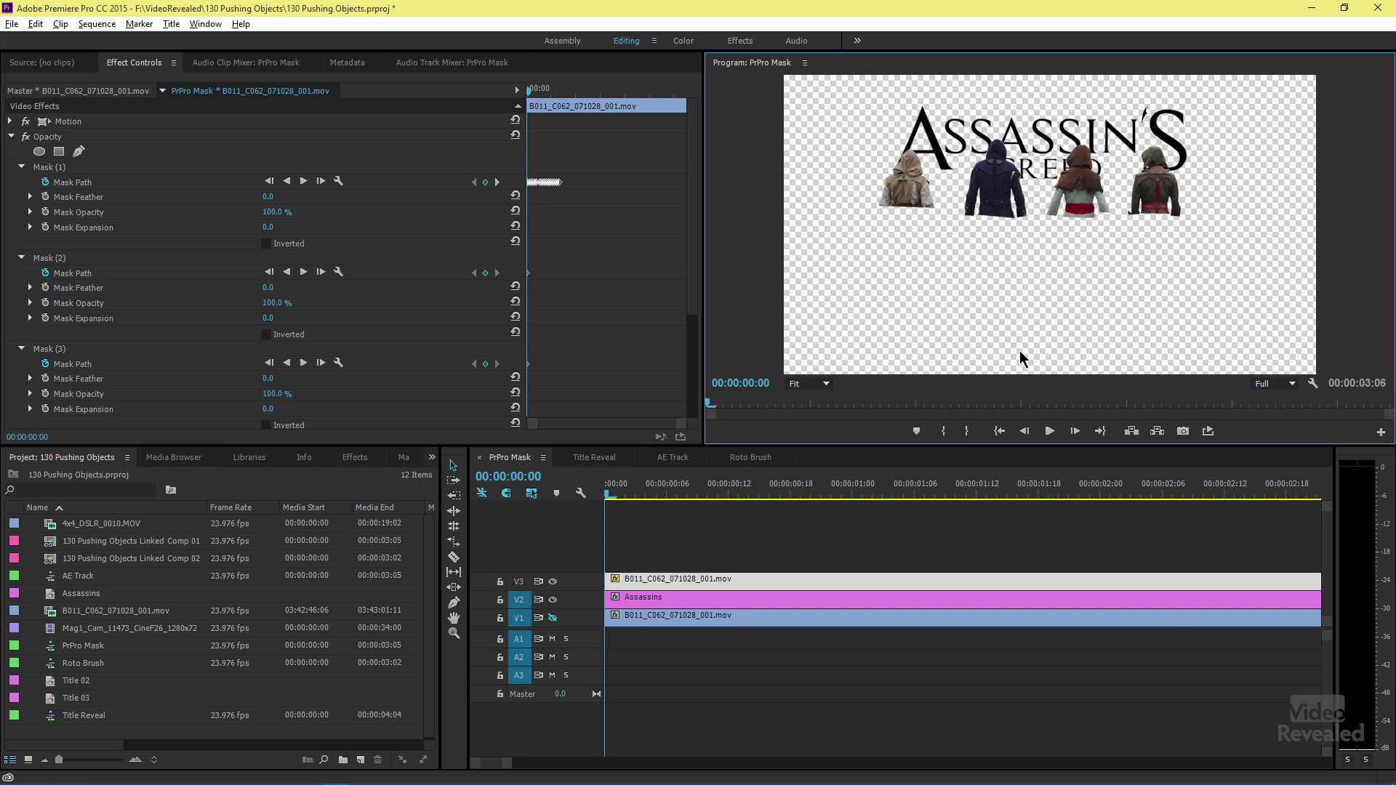
# Maximize the Program monitor to view the composite, restore it, and select the masked clip
pyautogui.press('`')
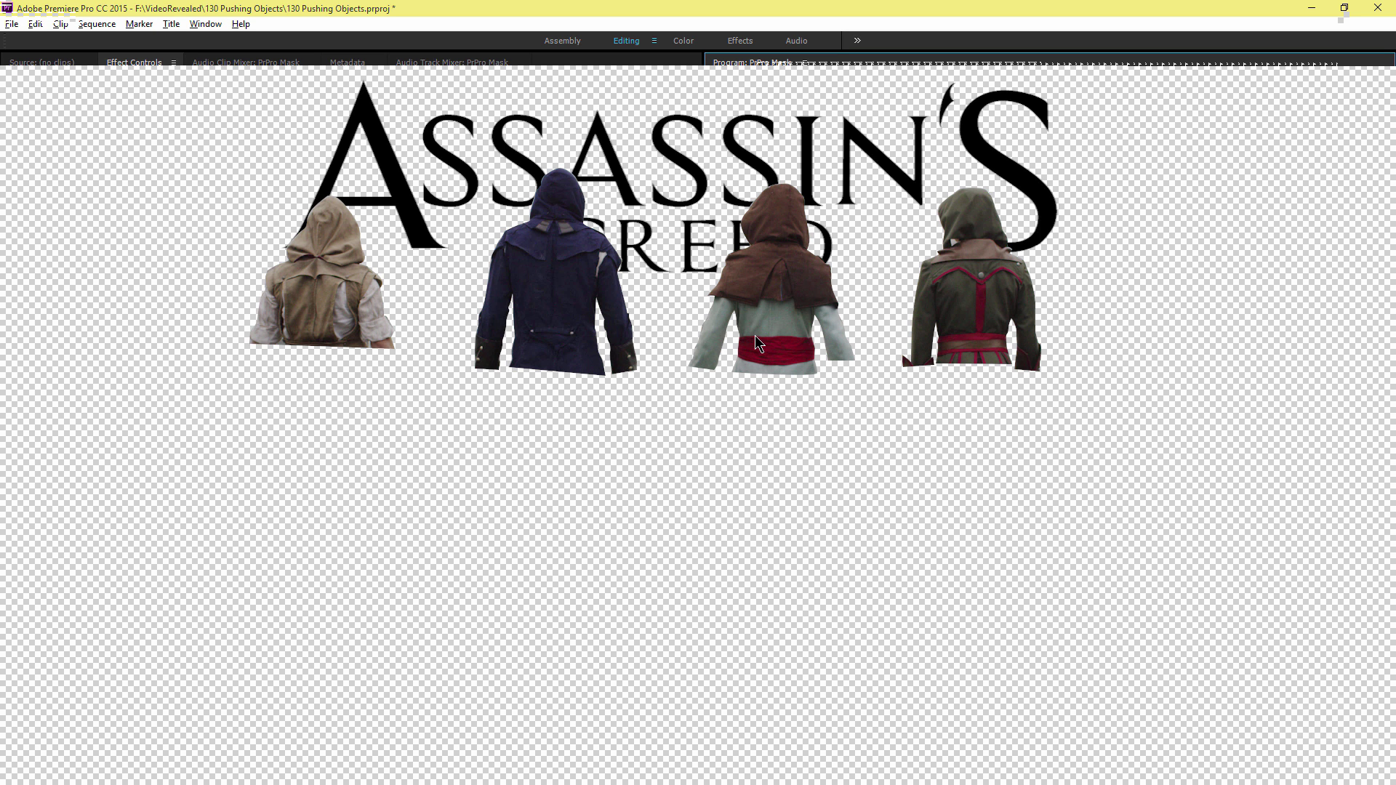
pyautogui.press('`')
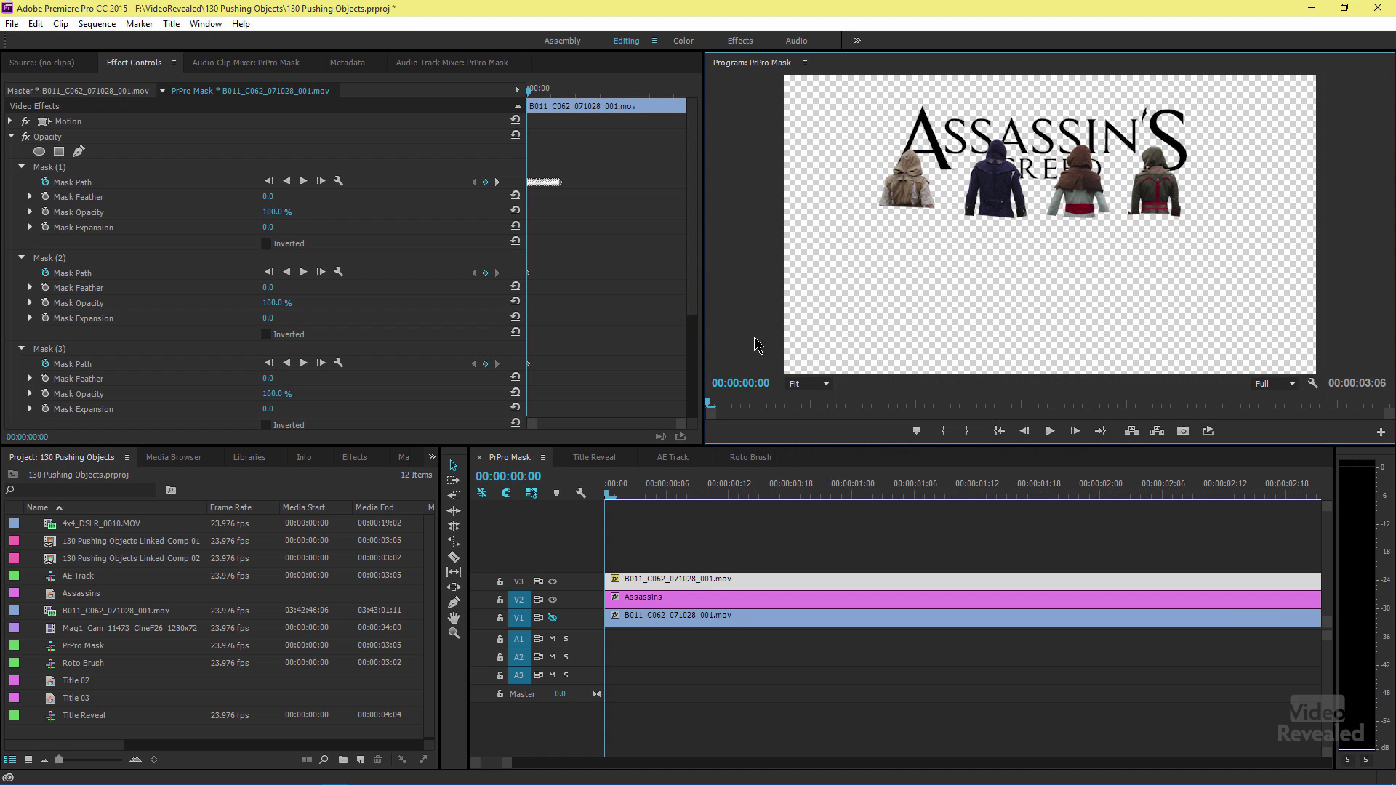
pyautogui.click(681, 582)
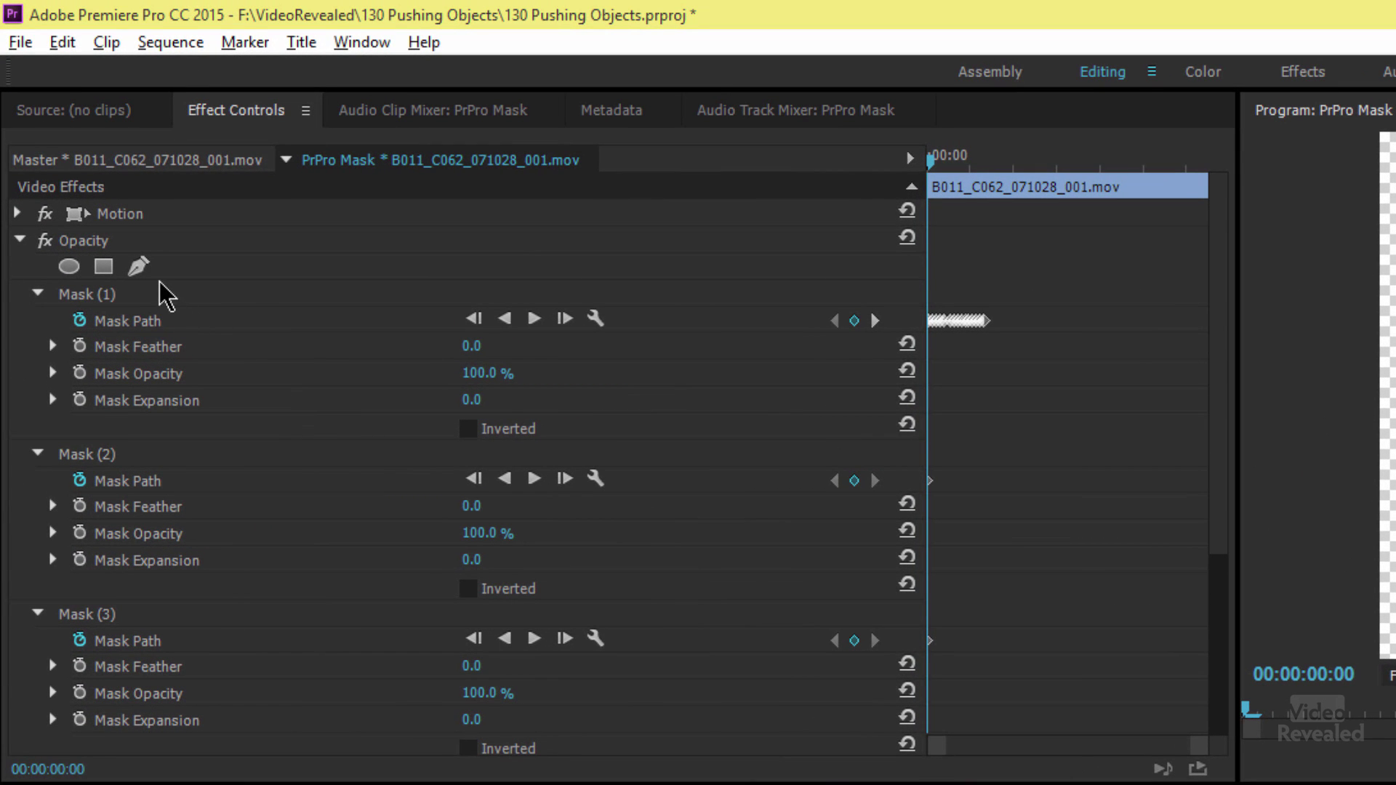
# Expand the masked clip's Opacity effect in Effect Controls and select Mask (1)
pyautogui.click(260, 117)
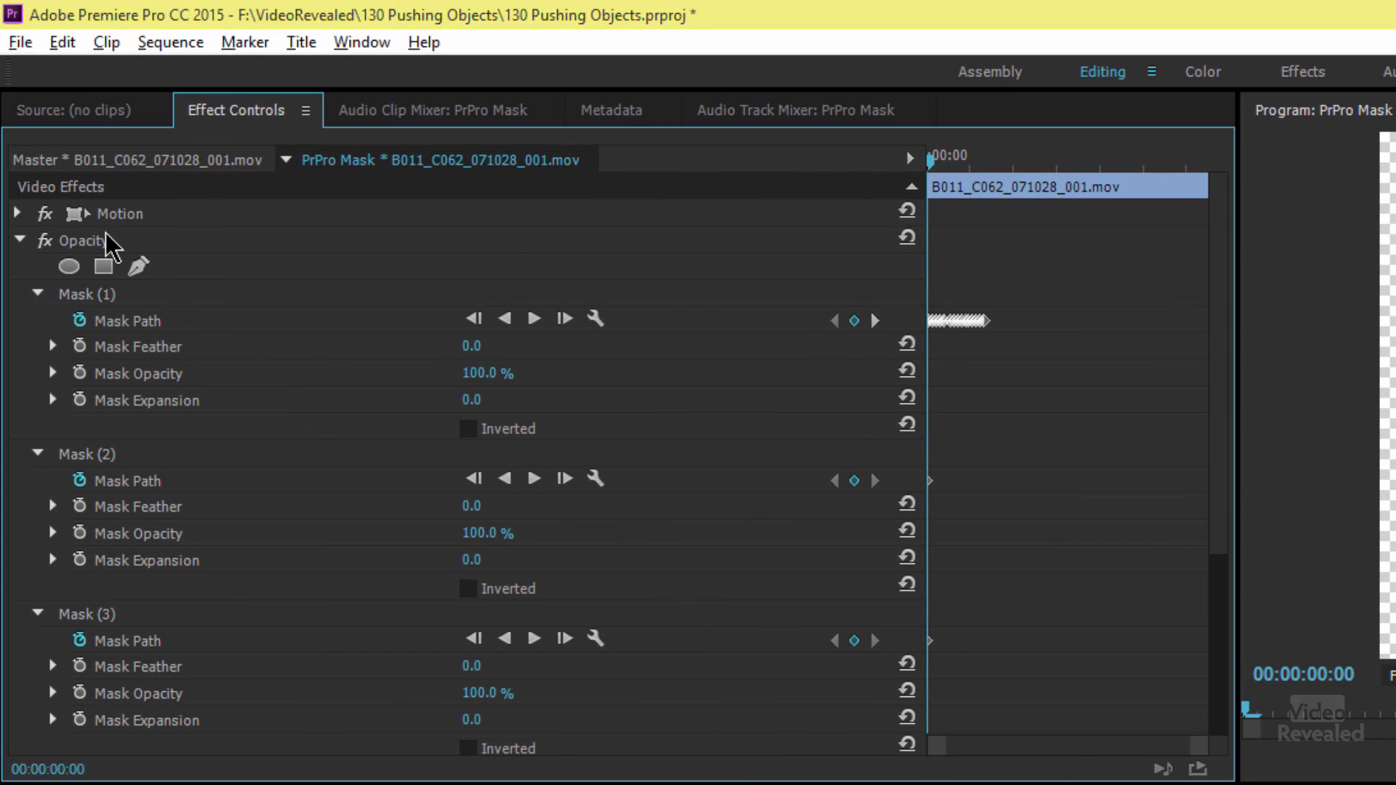
pyautogui.click(19, 240)
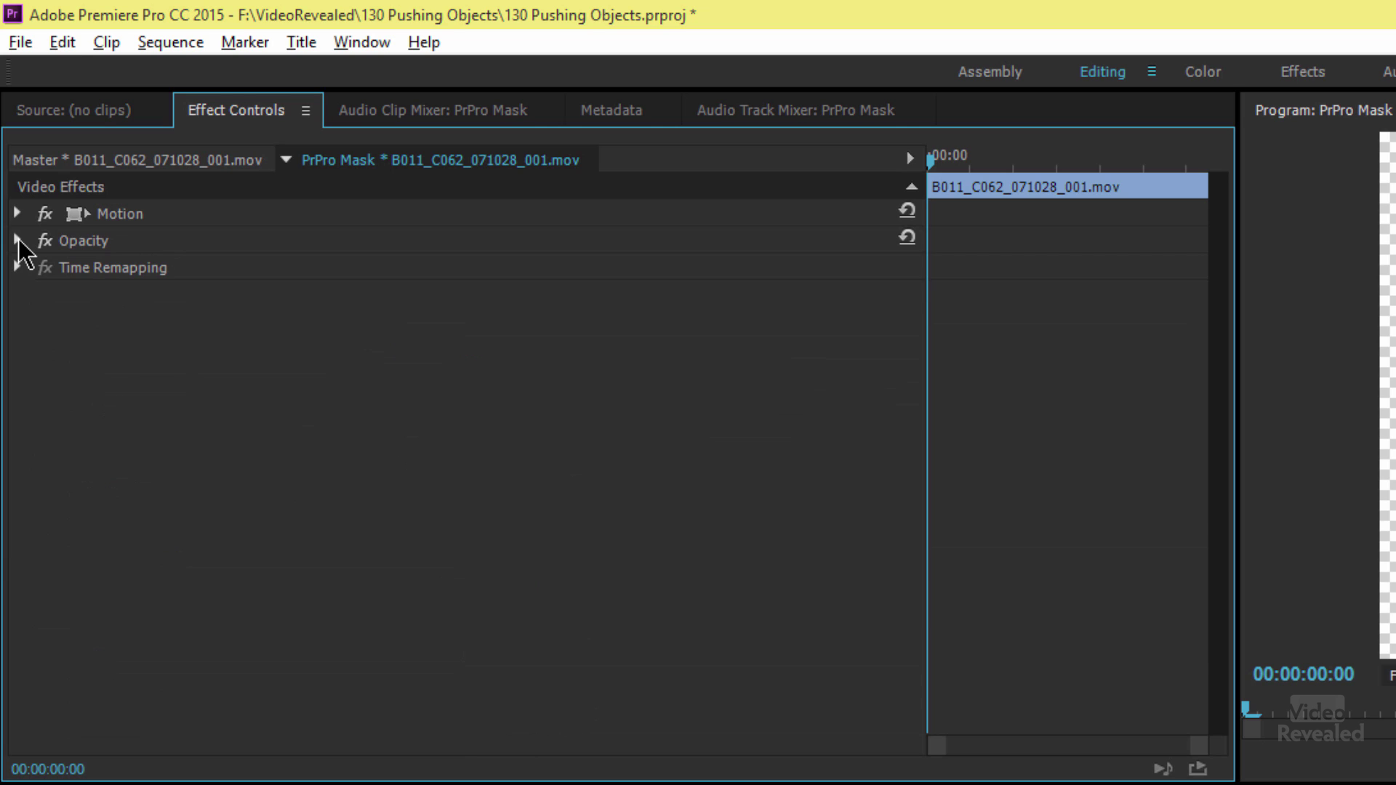
pyautogui.click(18, 240)
pyautogui.click(108, 294)
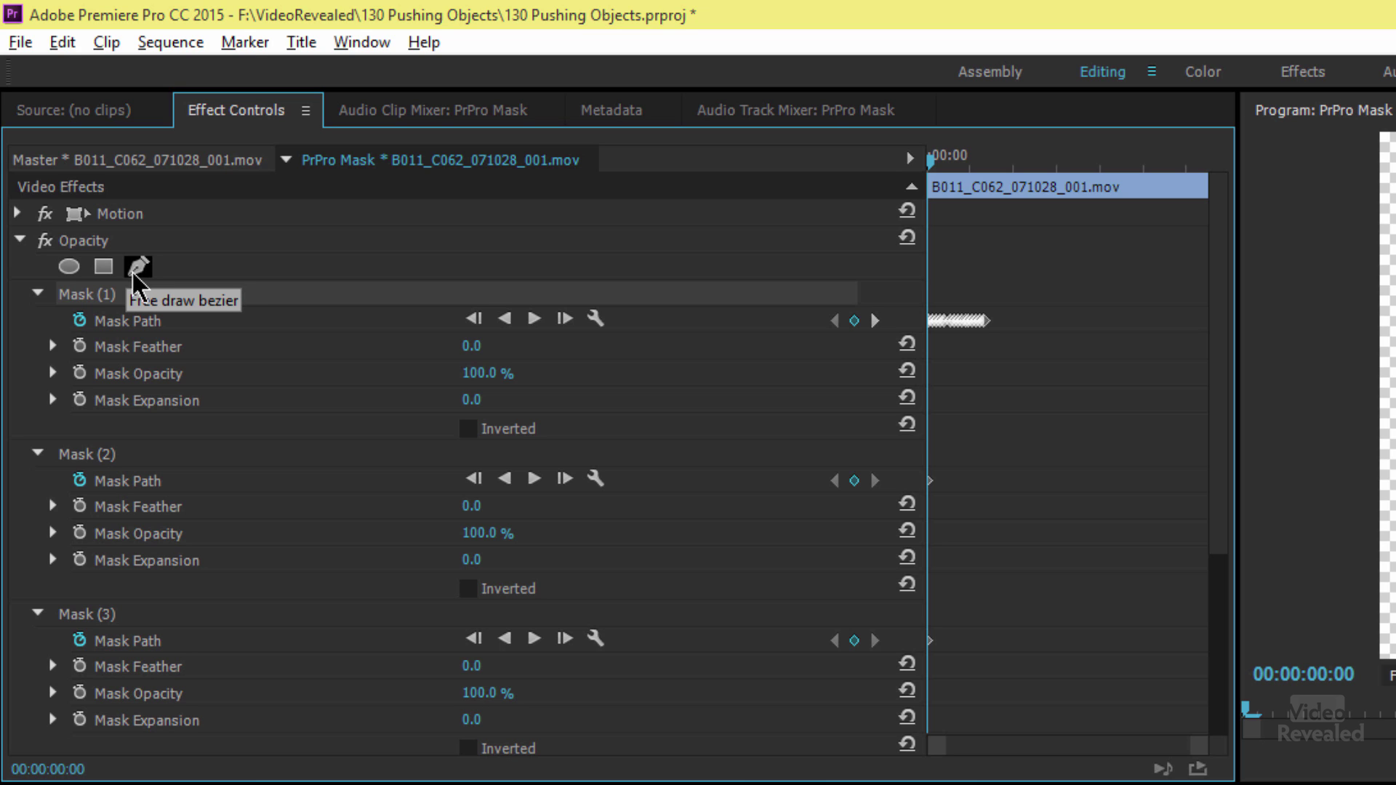
pyautogui.click(107, 299)
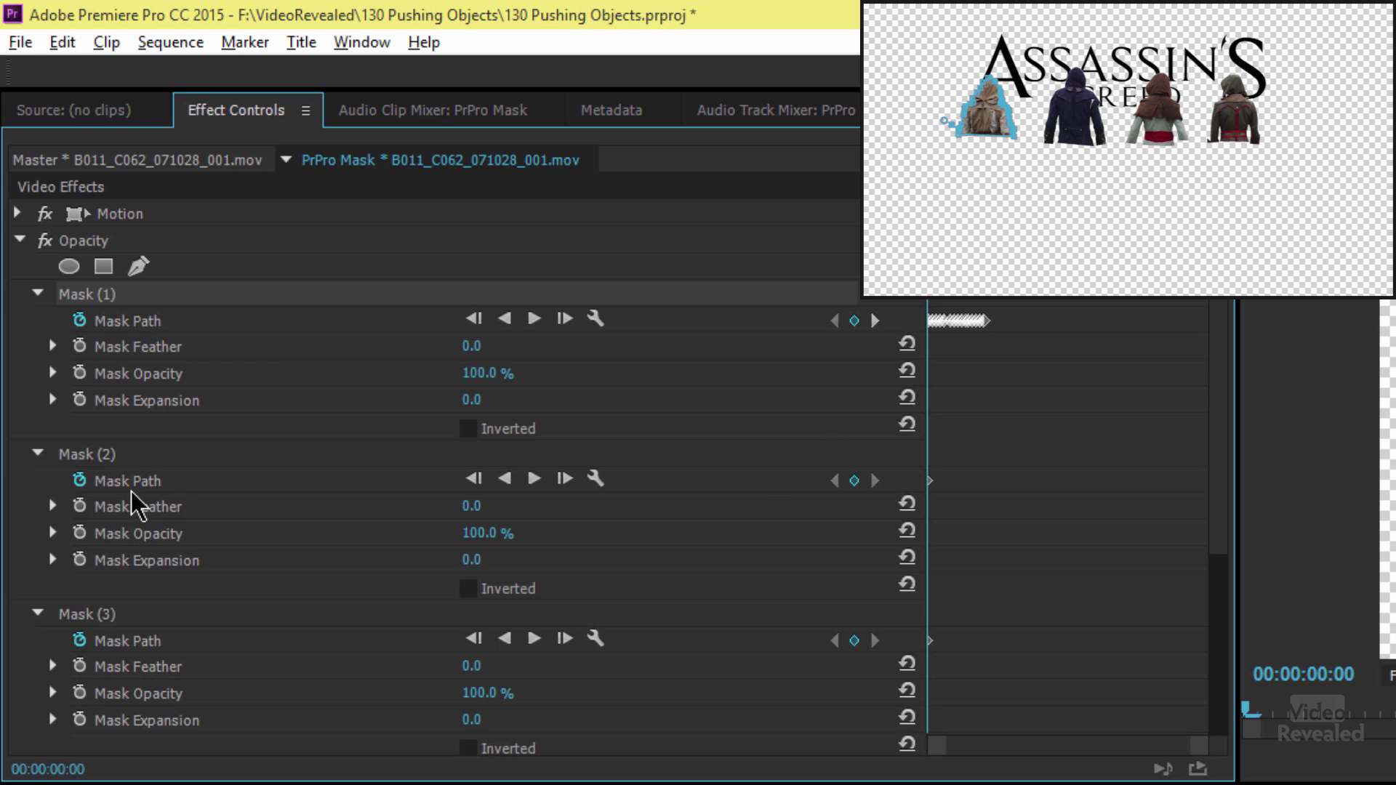
# Display the outlines of Mask (2), (3) and (4), then return to Mask (1)
pyautogui.click(127, 459)
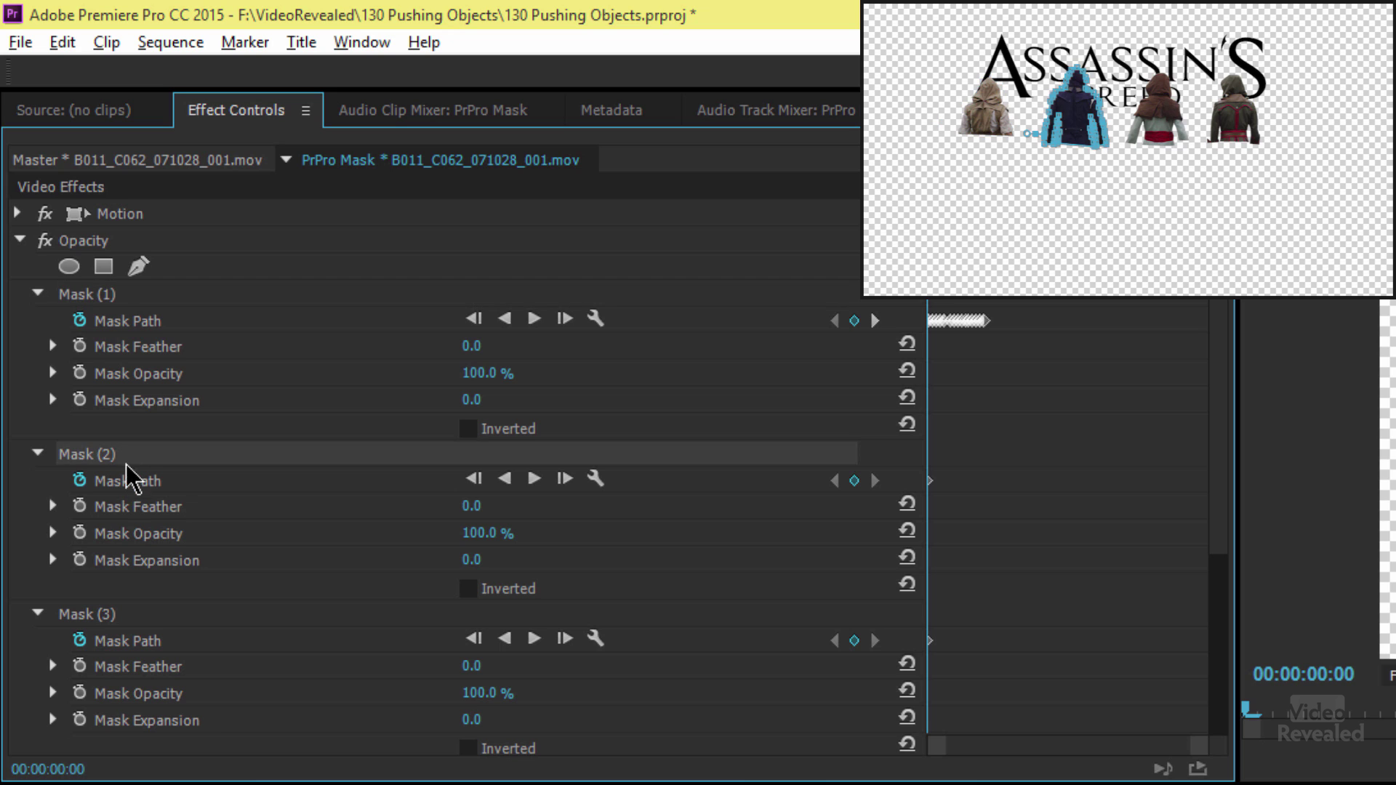
pyautogui.click(121, 622)
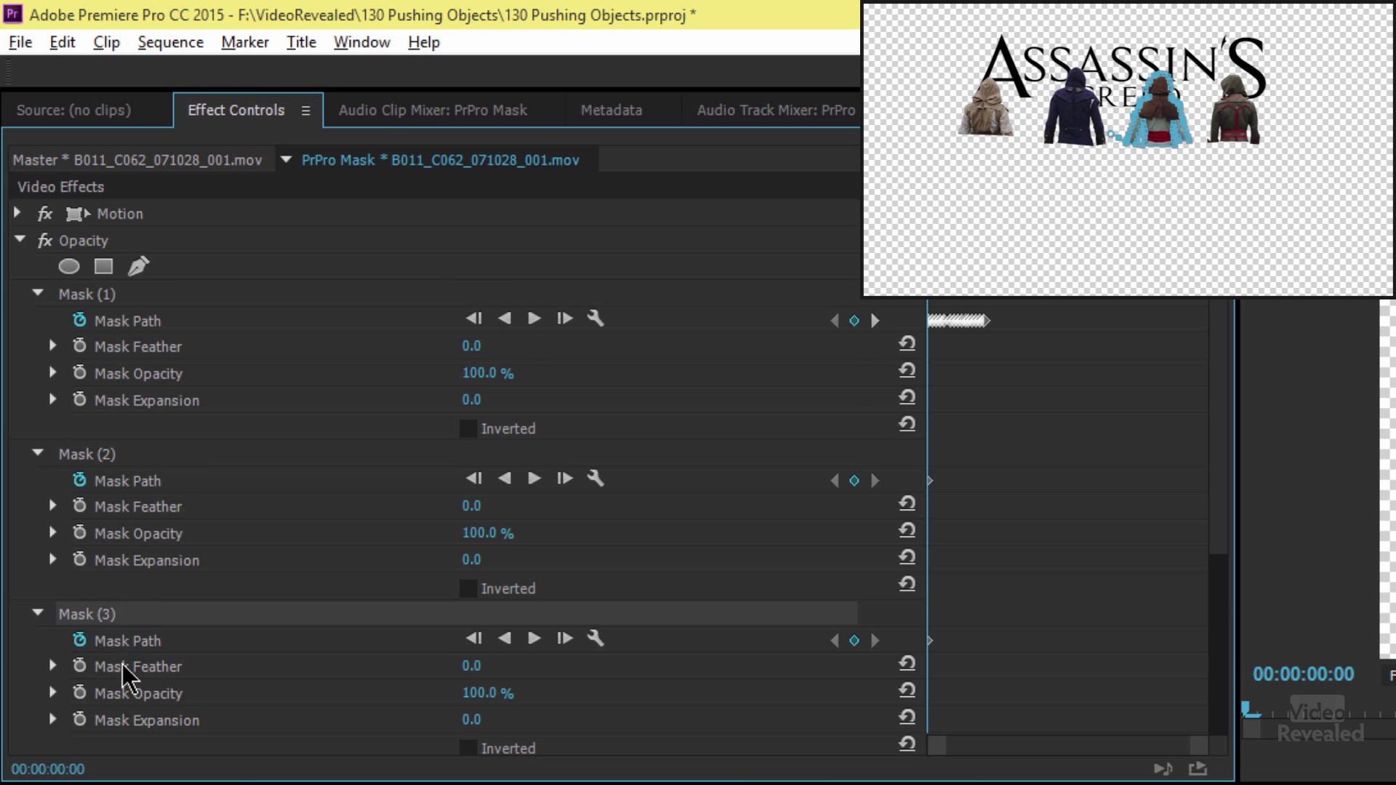
pyautogui.scroll(-2, 122, 679)
pyautogui.click(111, 696)
pyautogui.scroll(2, 168, 538)
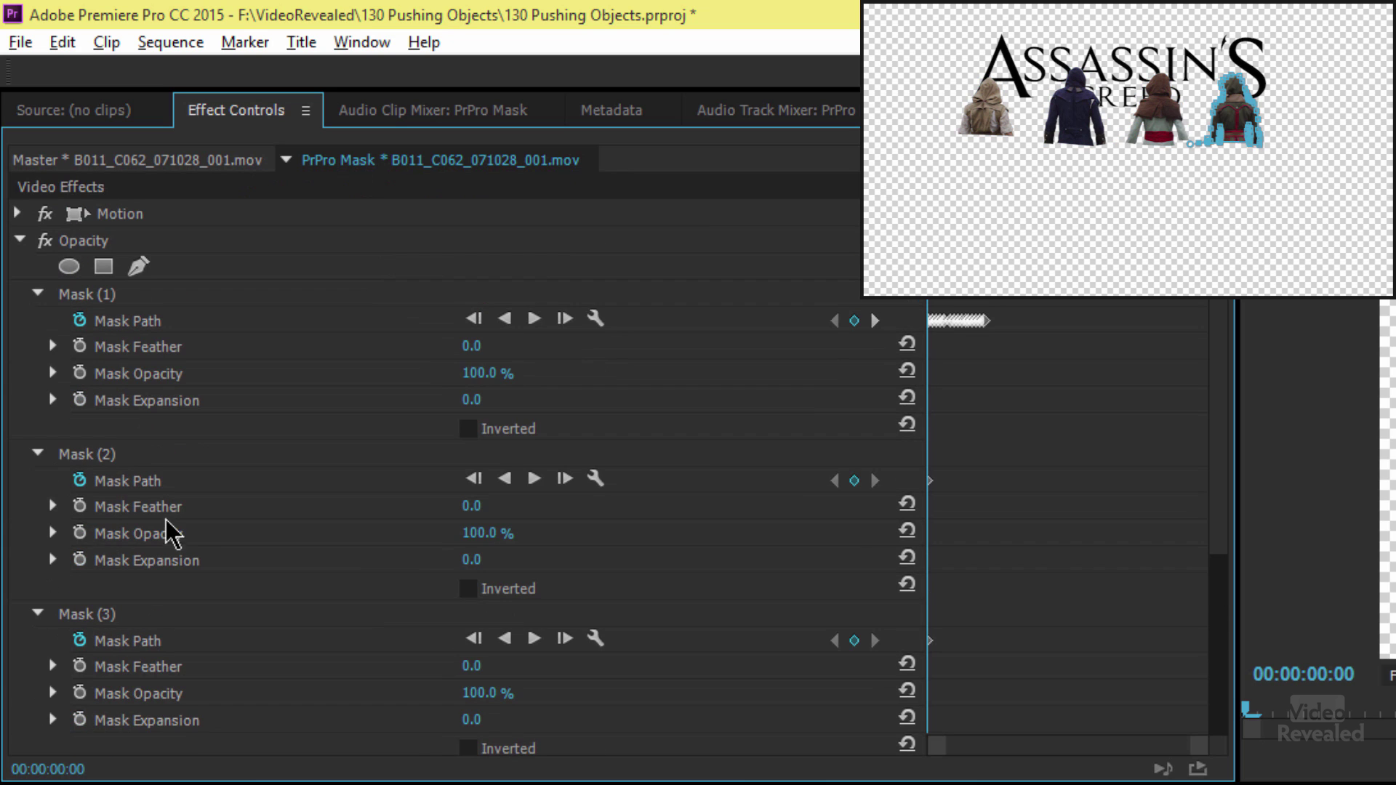
pyautogui.click(138, 325)
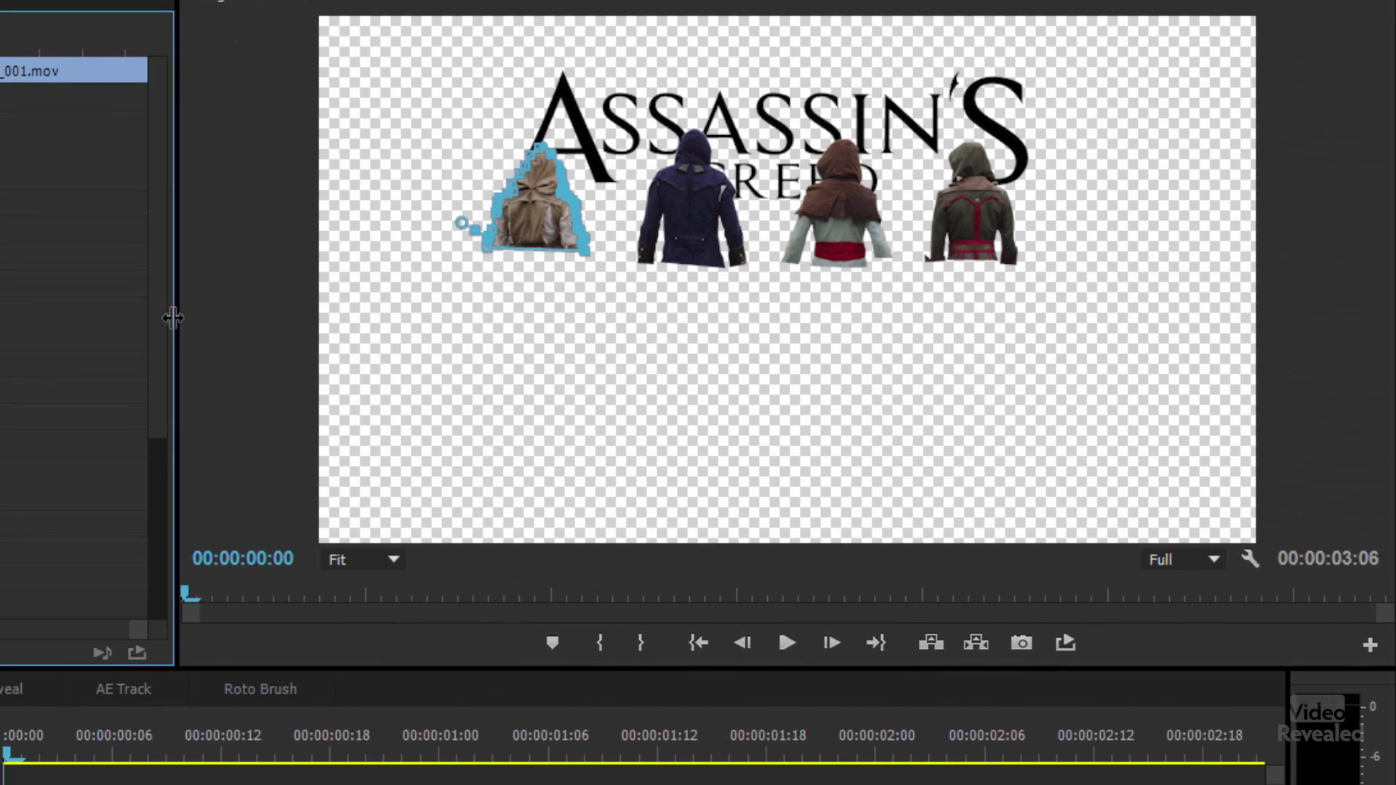
# Zoom the Program monitor to 400%, pan to the vest's mask edge, and open Panel Group Settings
pyautogui.click(391, 559)
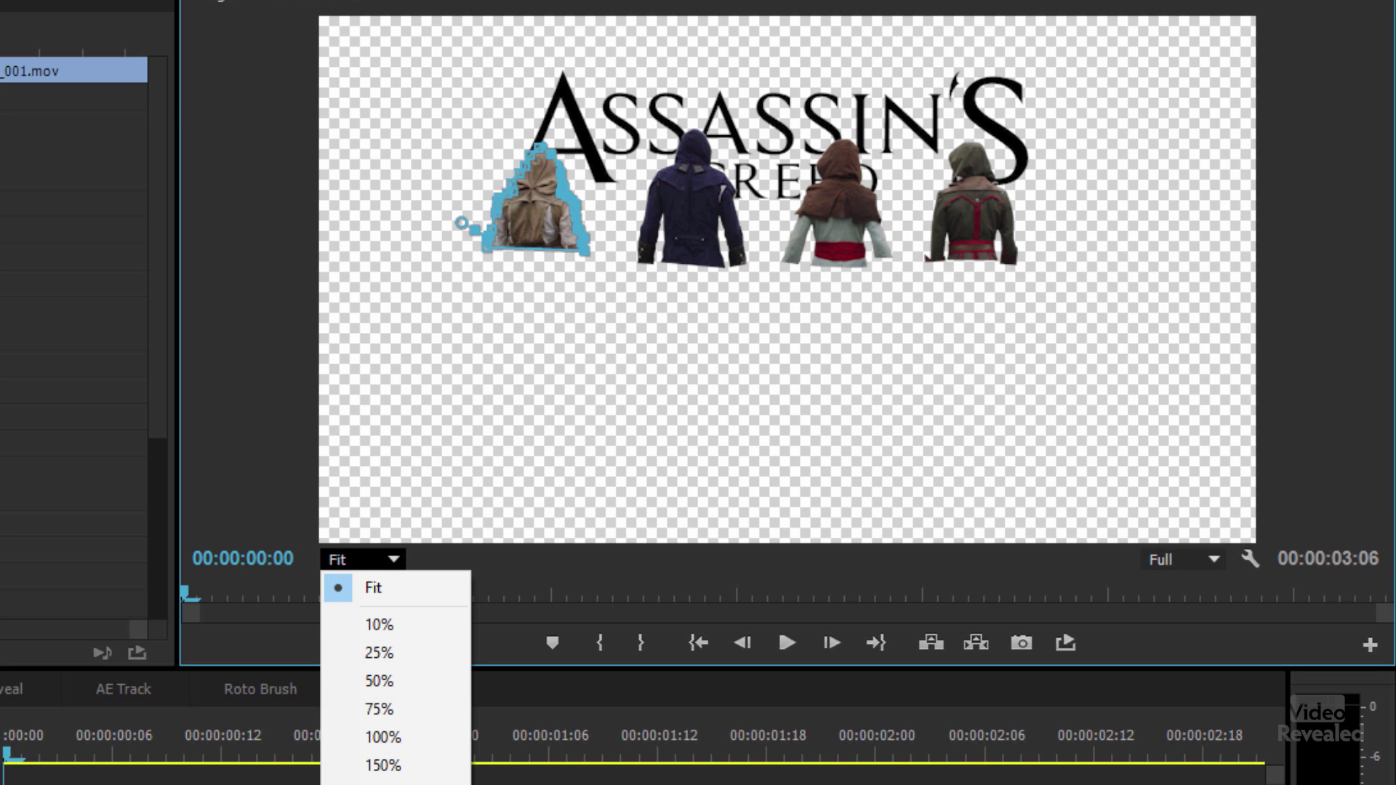
pyautogui.click(383, 782)
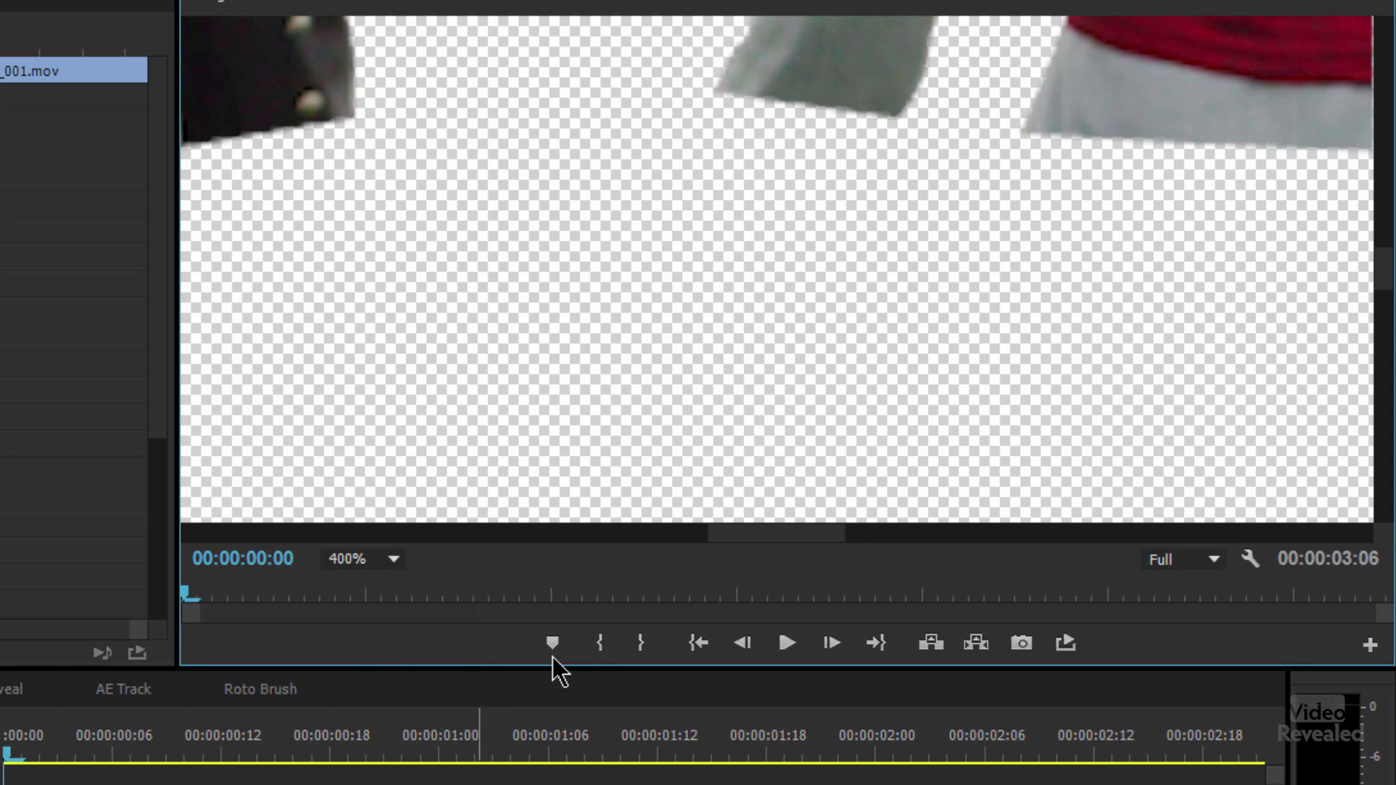
pyautogui.moveTo(797, 538); pyautogui.dragTo(434, 540)
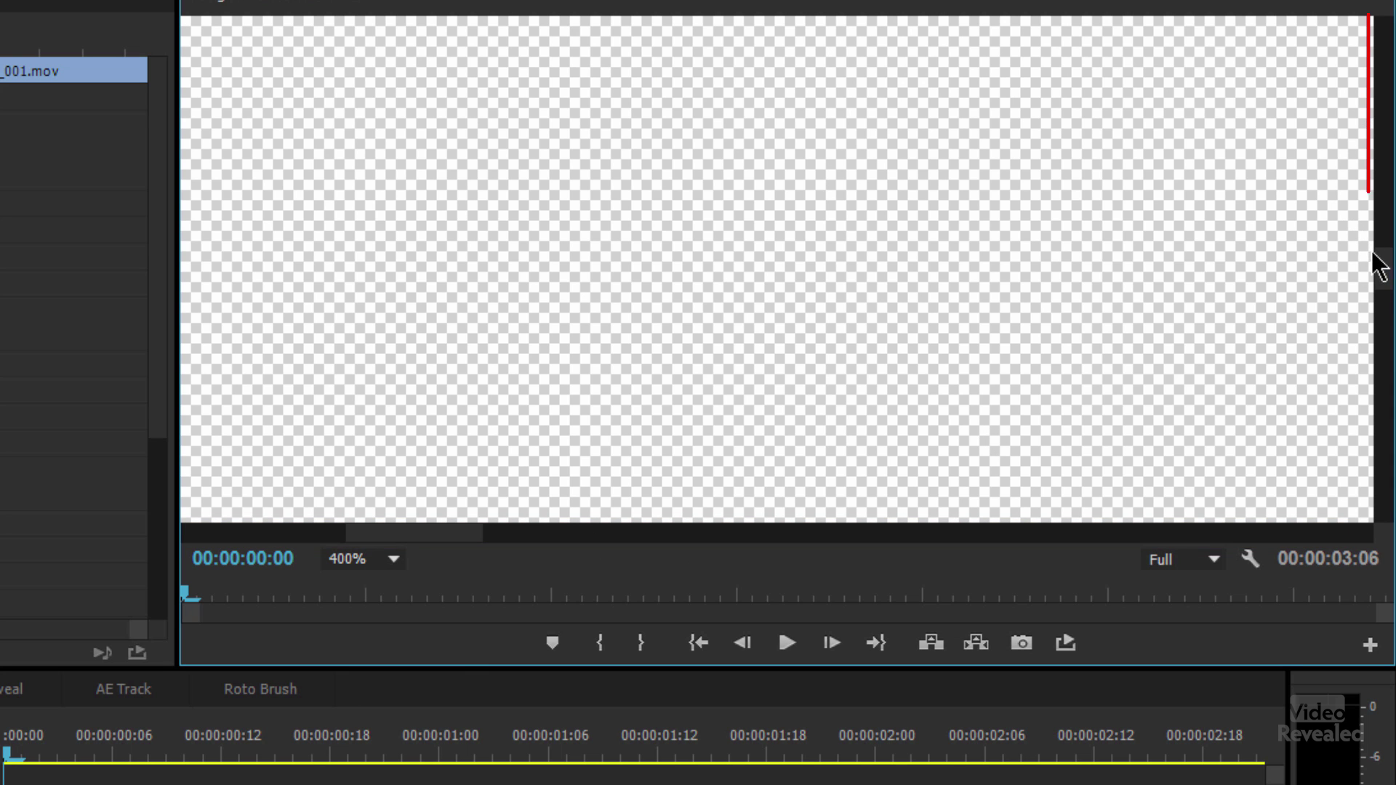
pyautogui.moveTo(1382, 274); pyautogui.dragTo(1382, 229)
pyautogui.moveTo(435, 539); pyautogui.dragTo(486, 541)
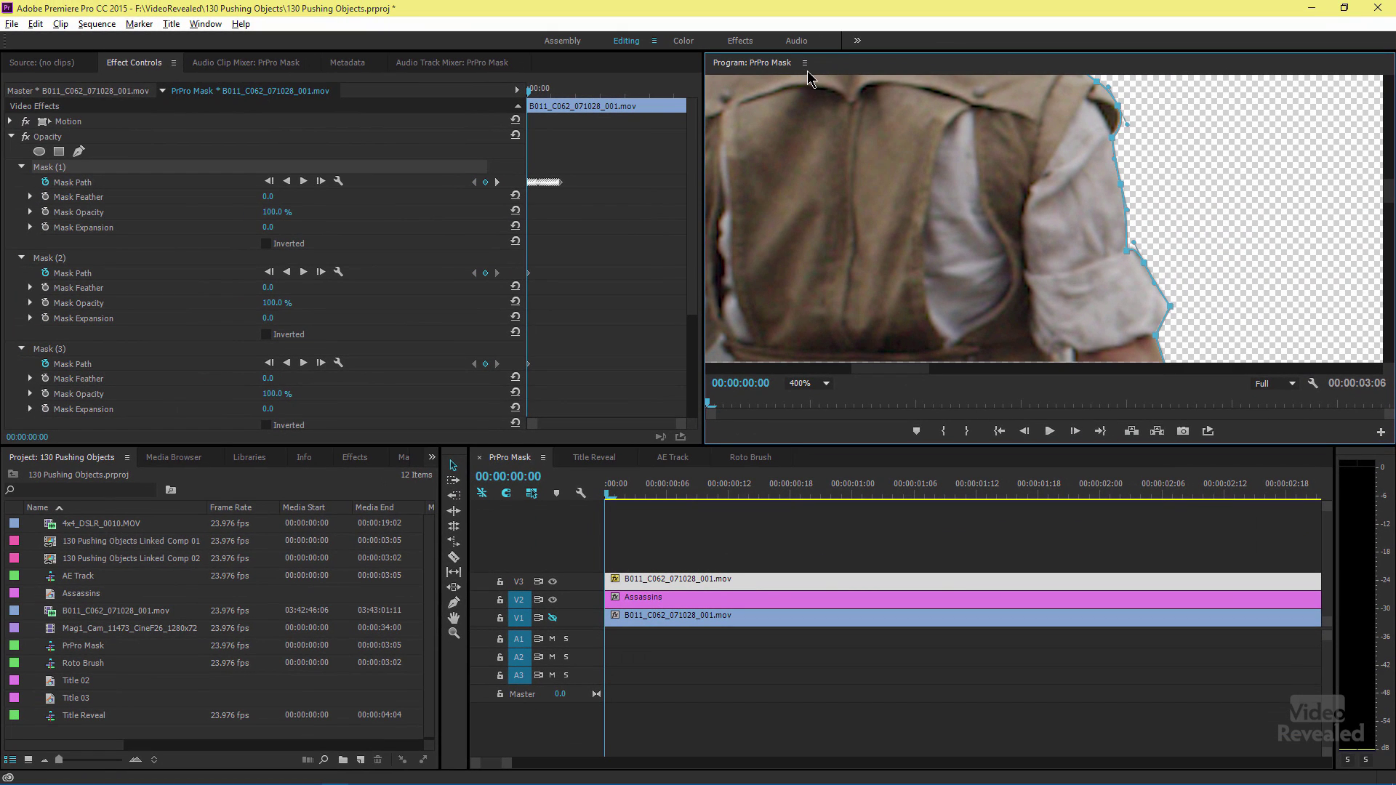
pyautogui.click(804, 63)
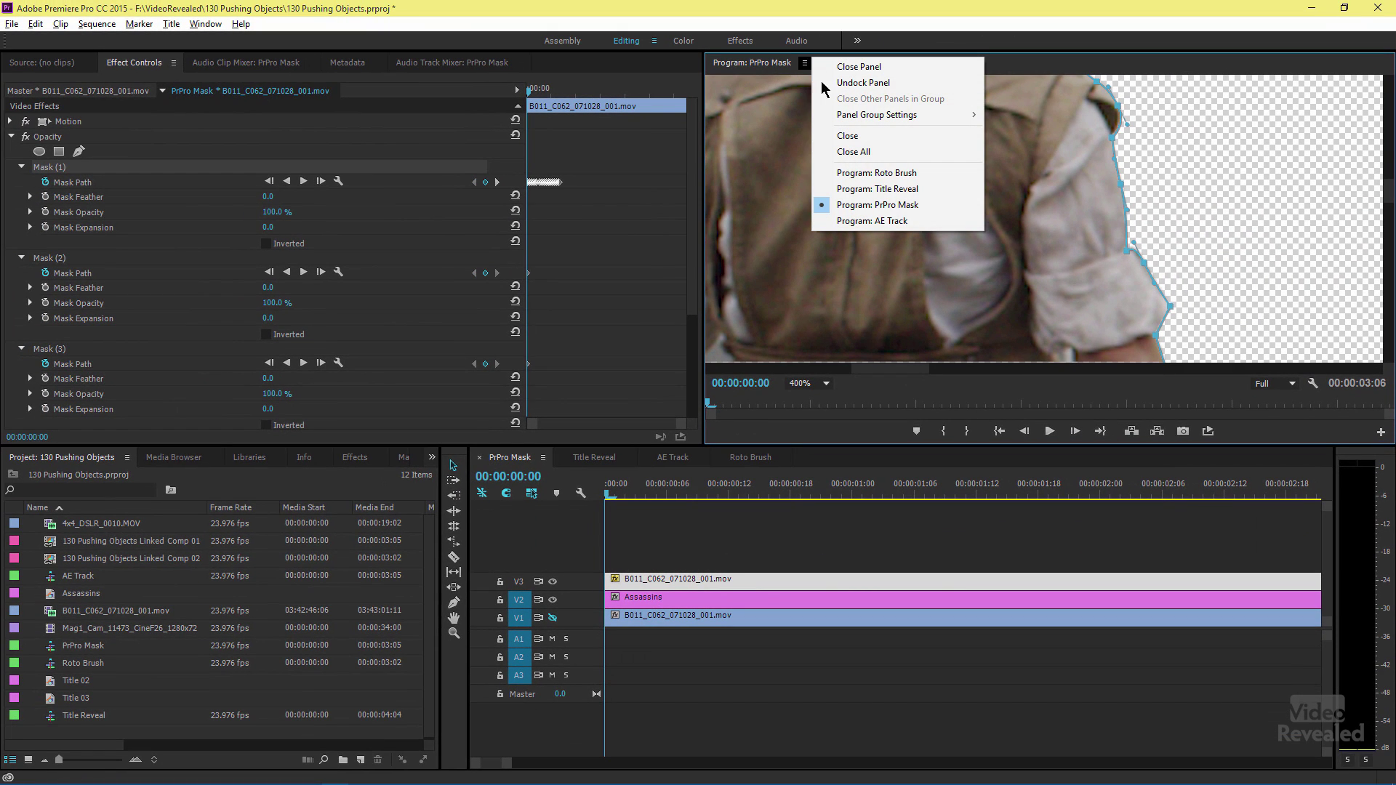
pyautogui.moveTo(863, 116)
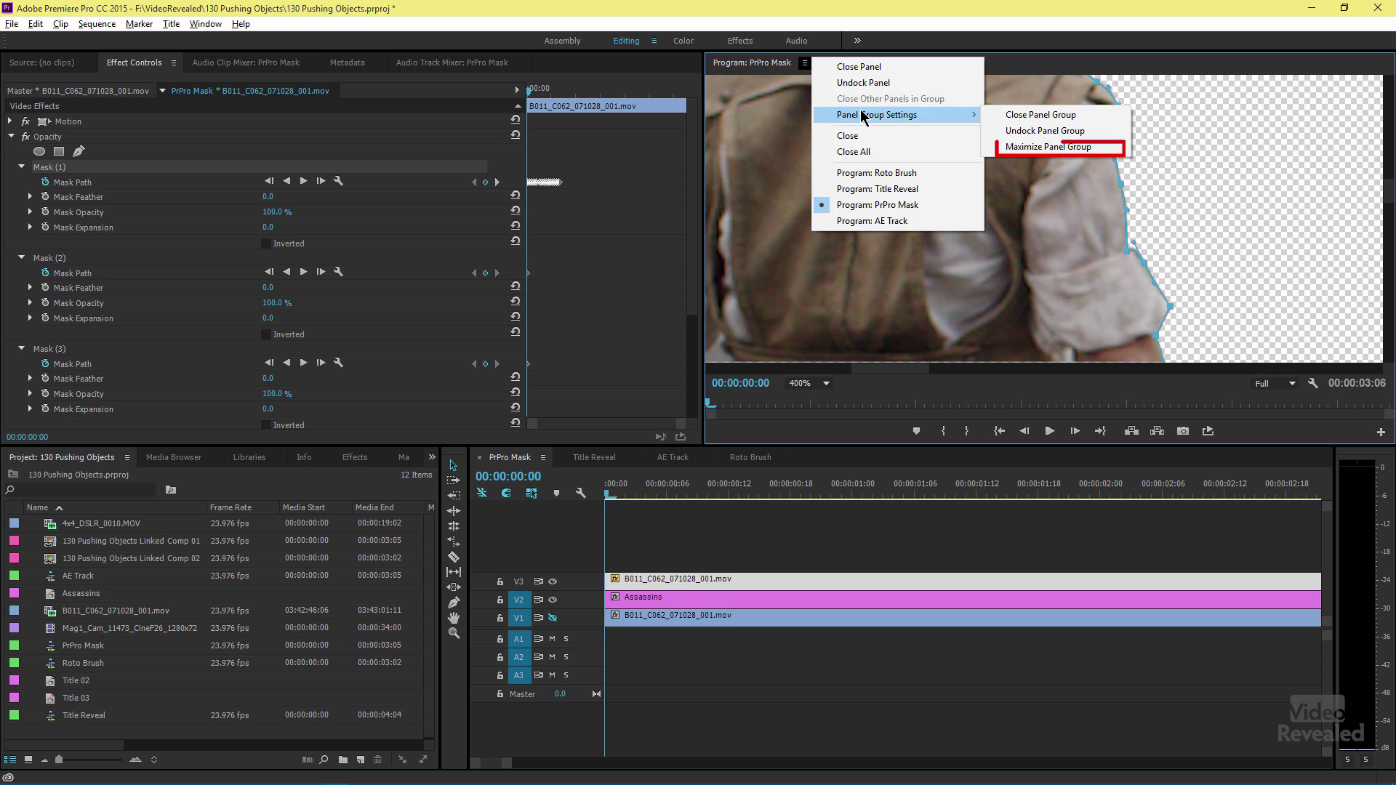
# Maximize the Program monitor and pan the zoomed view around the figure's edge
pyautogui.press('Escape')
pyautogui.press('Escape')
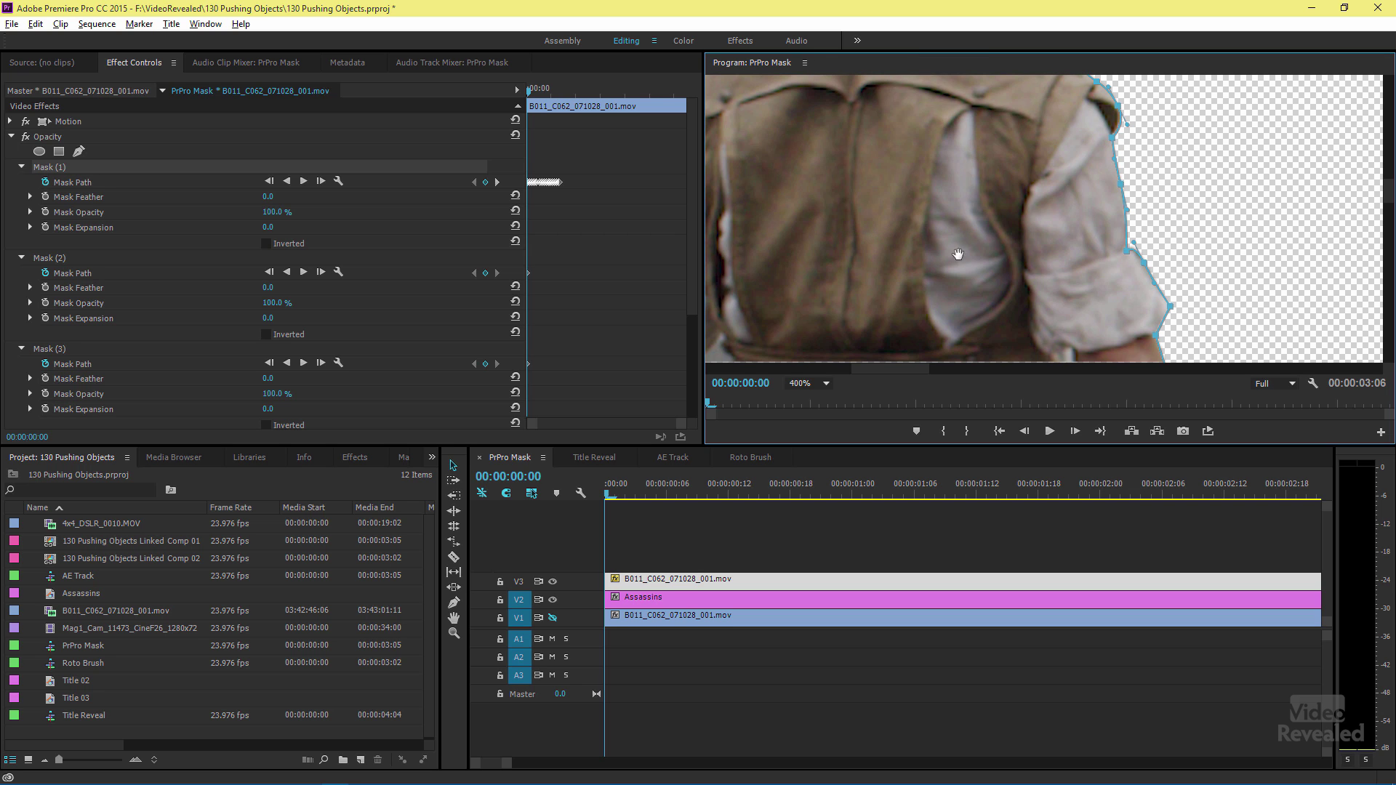
pyautogui.press('`')
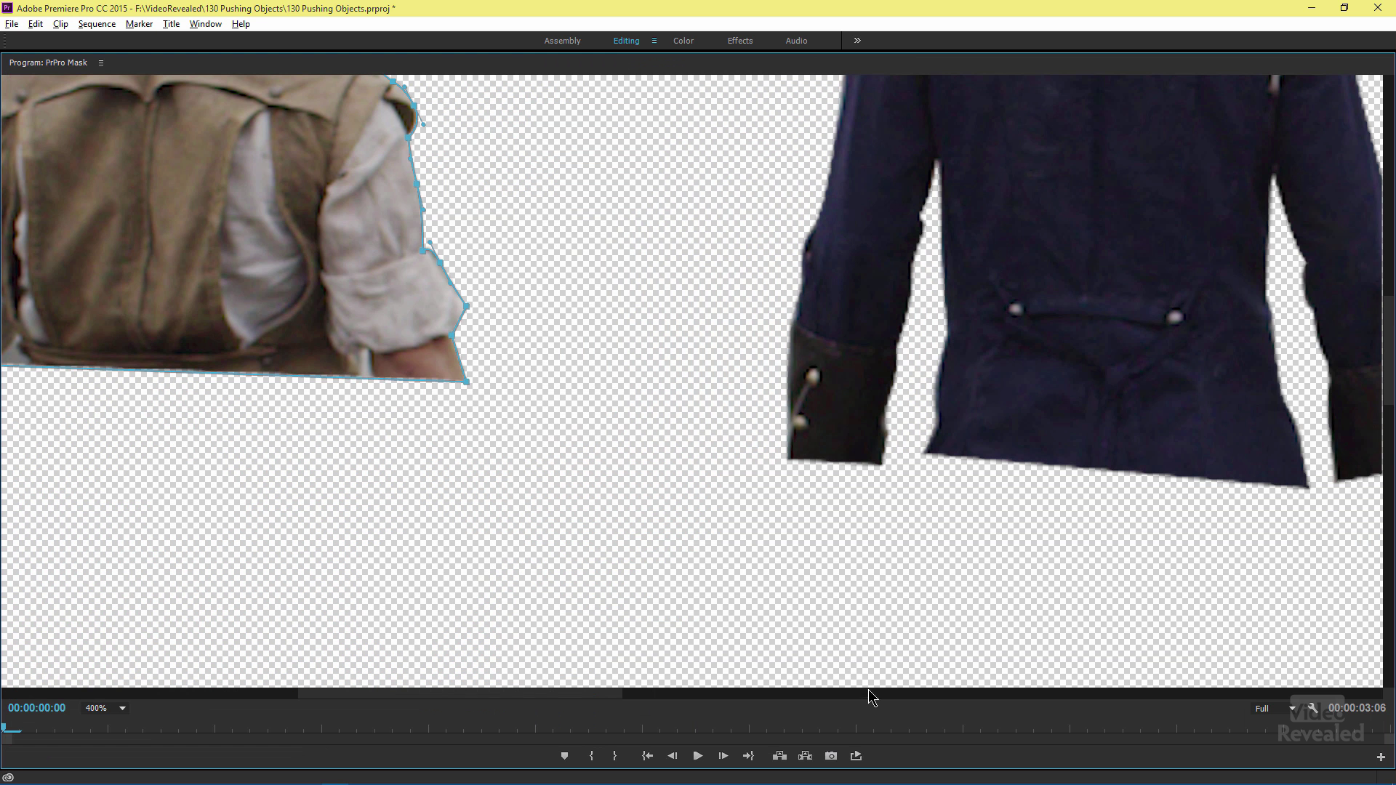
pyautogui.moveTo(563, 693); pyautogui.dragTo(456, 694)
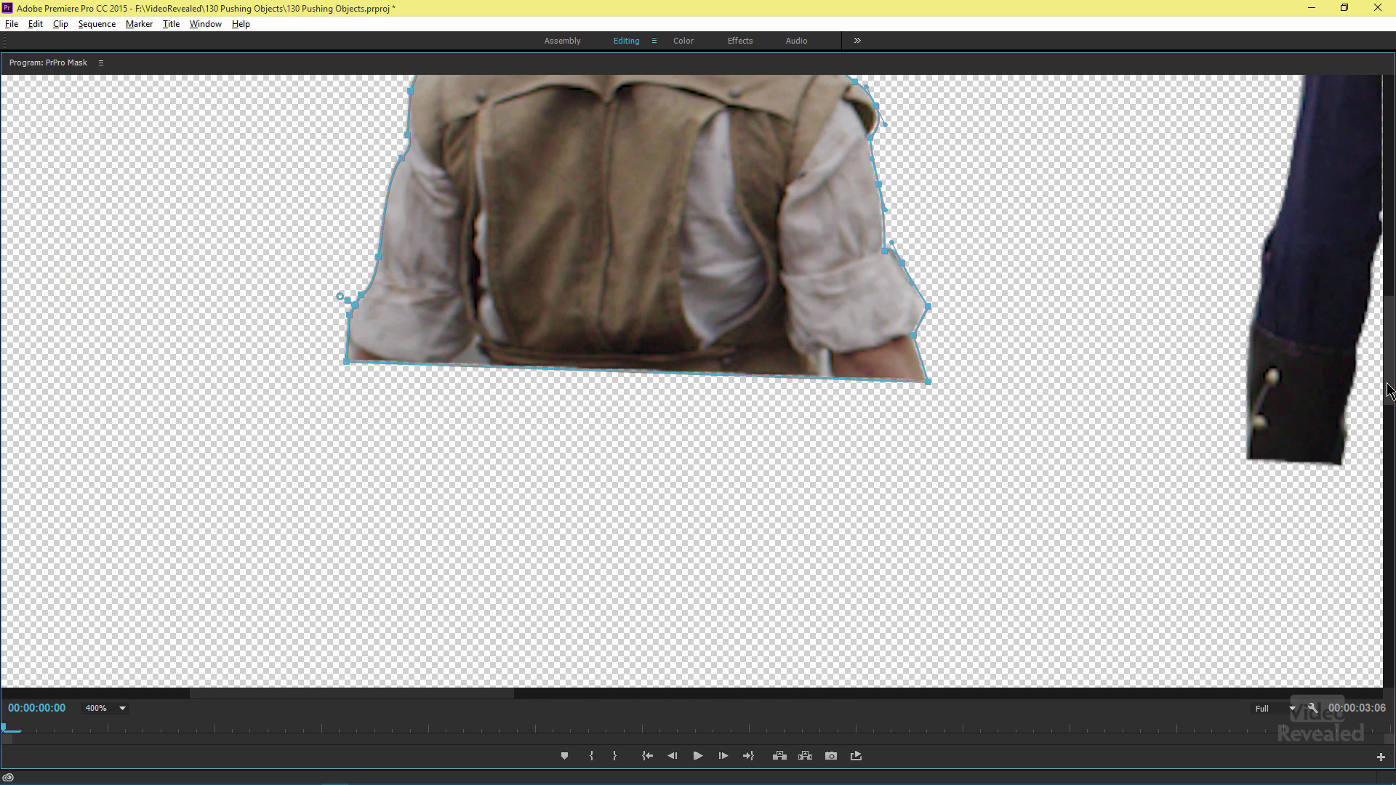
pyautogui.moveTo(1389, 391); pyautogui.dragTo(1390, 342)
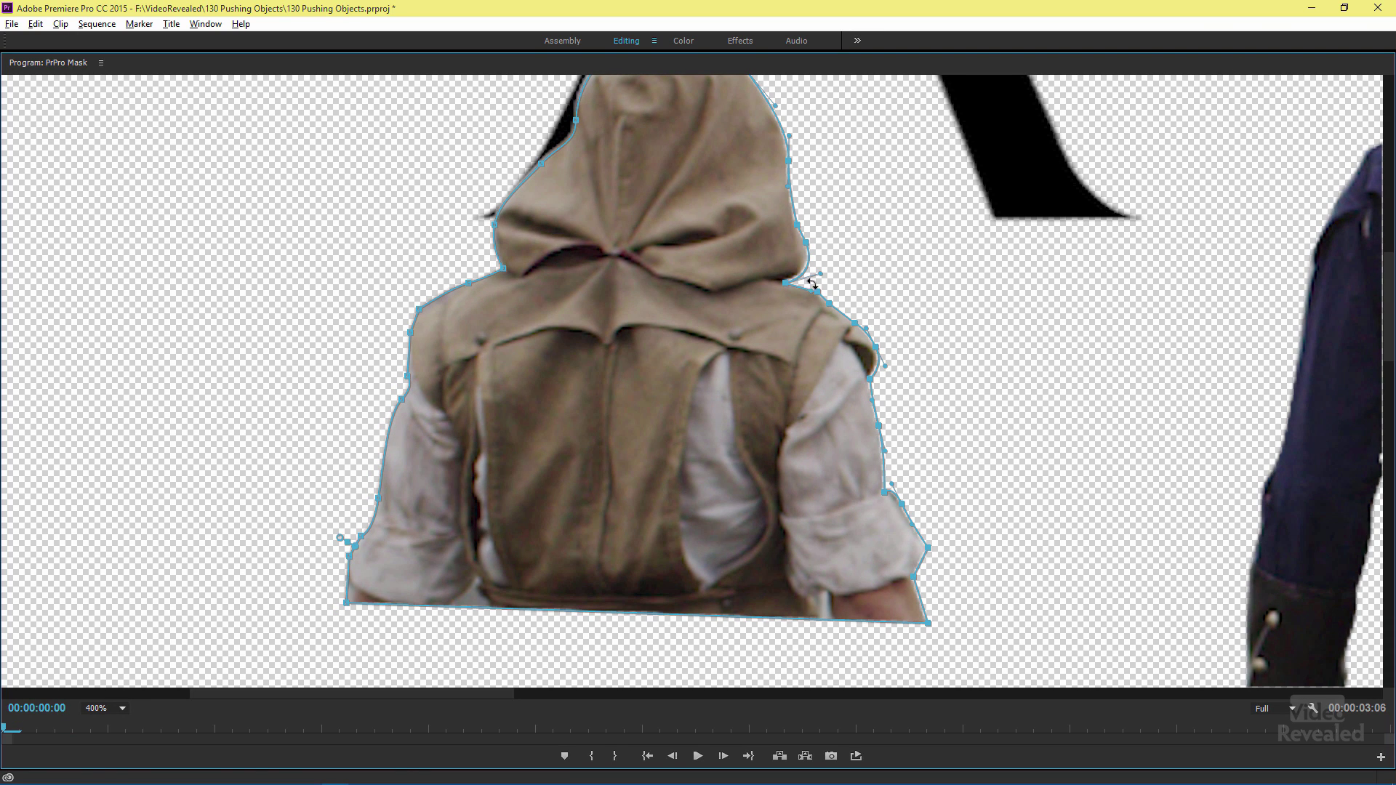
pyautogui.scroll(2, 1390, 321)
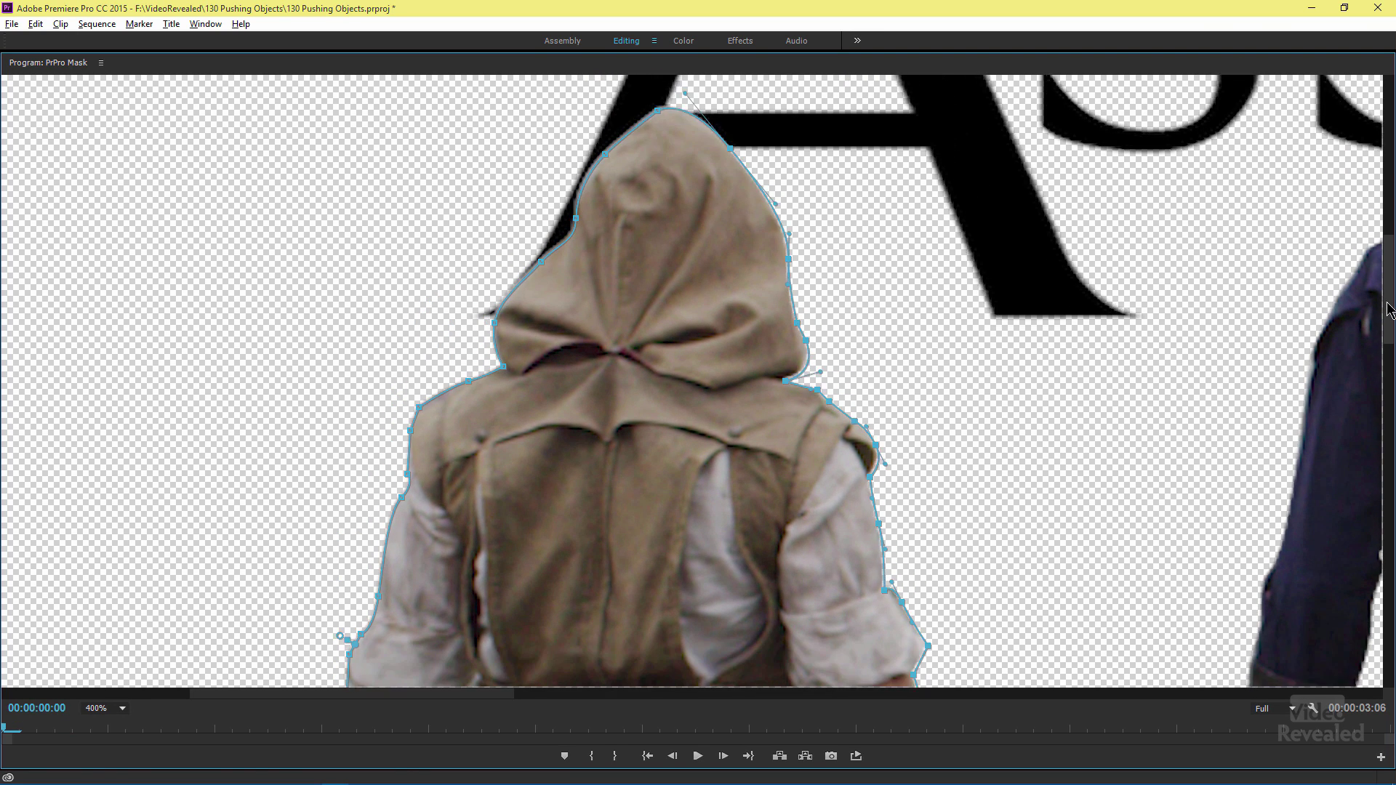
pyautogui.scroll(3, 1390, 322)
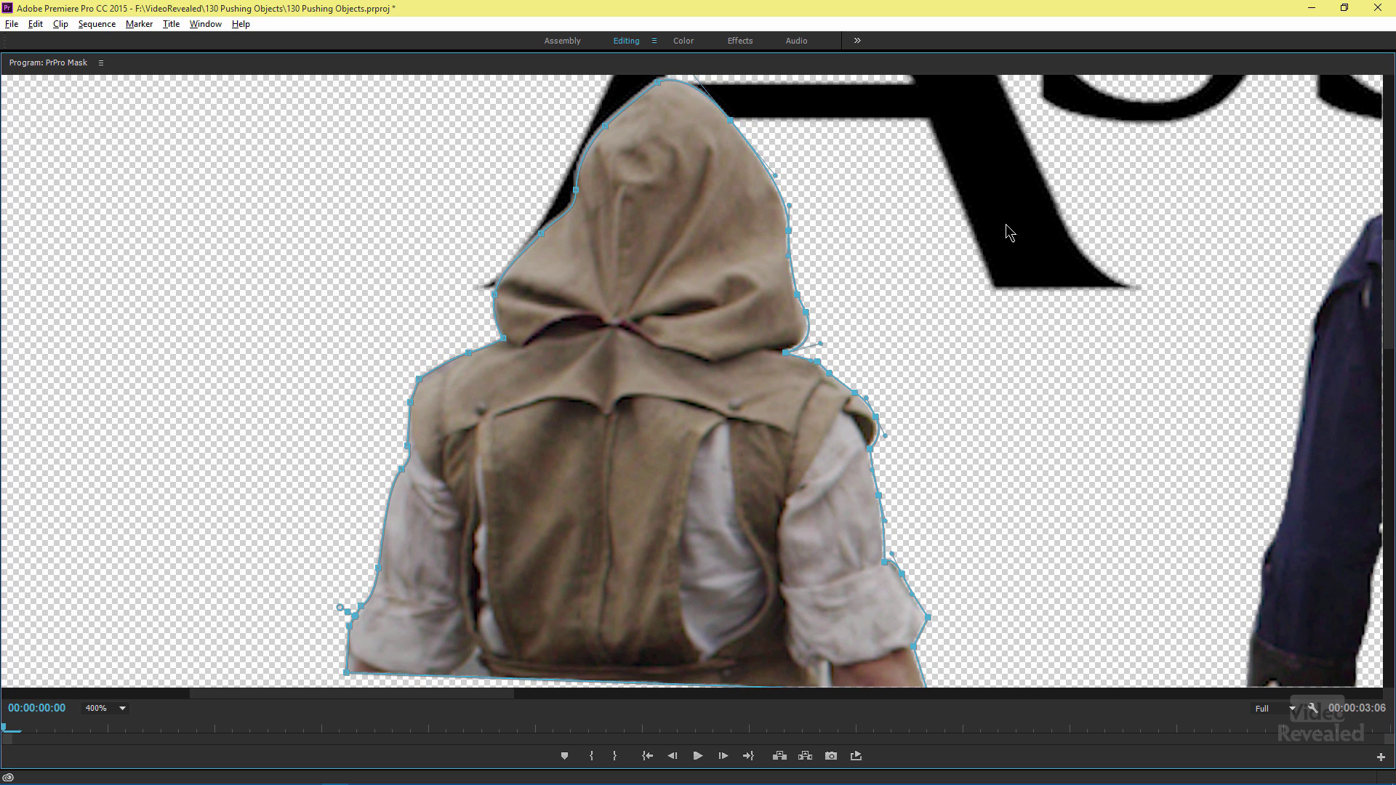
# Step frame by frame between frames 11 and 13 to check the mask fit
pyautogui.press('Right')
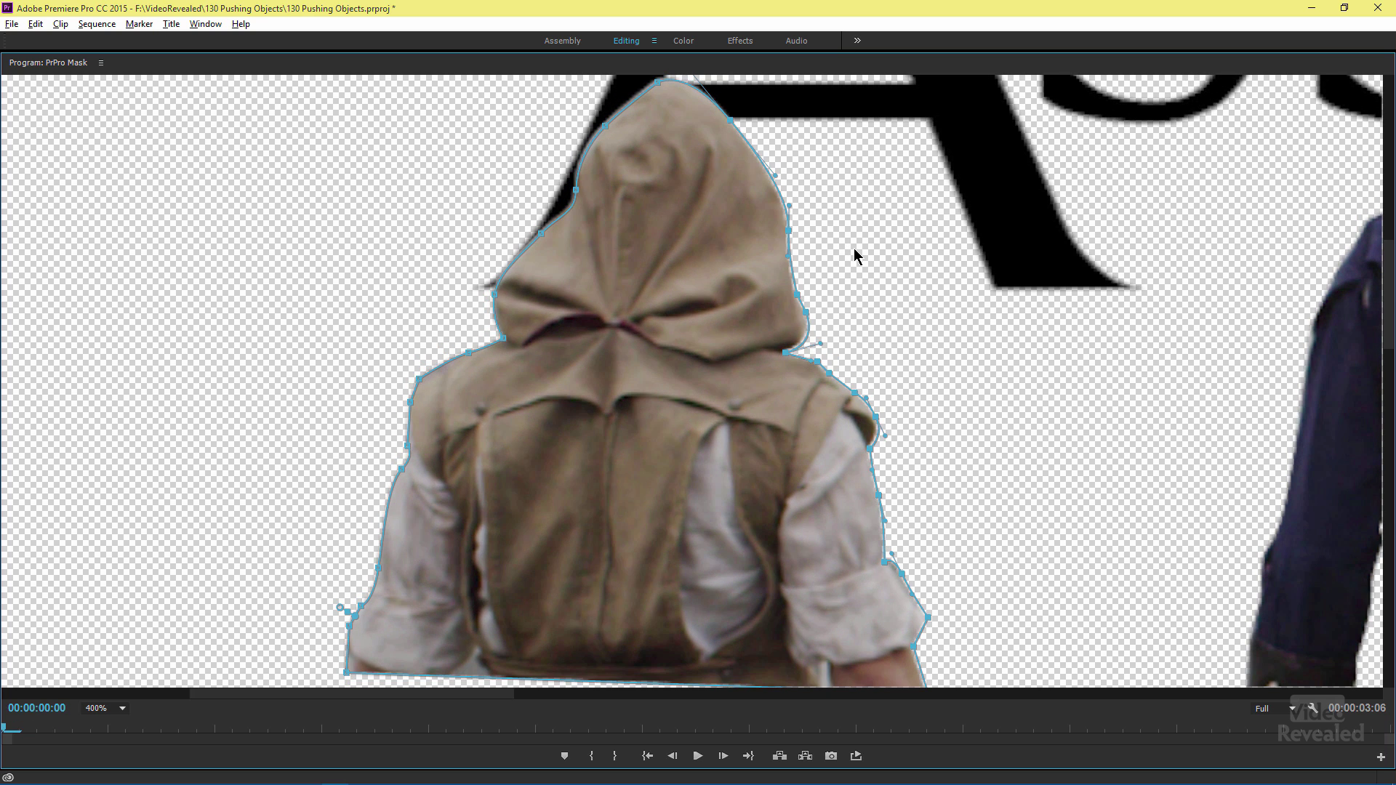
pyautogui.press('Right')
pyautogui.press('Right')
pyautogui.press('Right')
pyautogui.press('Right')
pyautogui.press('Right')
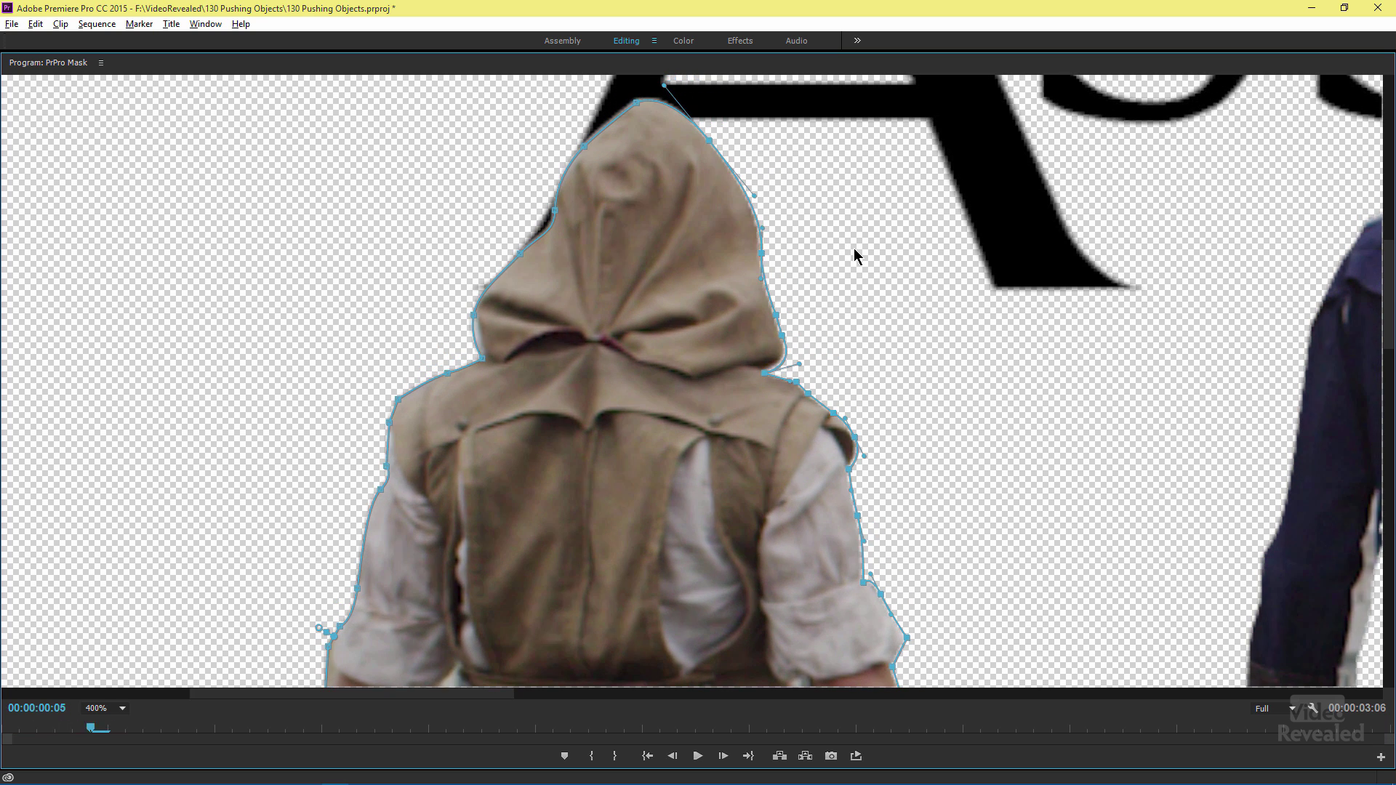
pyautogui.press('Right')
pyautogui.press('Right')
pyautogui.press('Right')
pyautogui.press('Right')
pyautogui.press('Right')
pyautogui.press('Right')
pyautogui.press('Right')
pyautogui.press('Right')
pyautogui.press('Right')
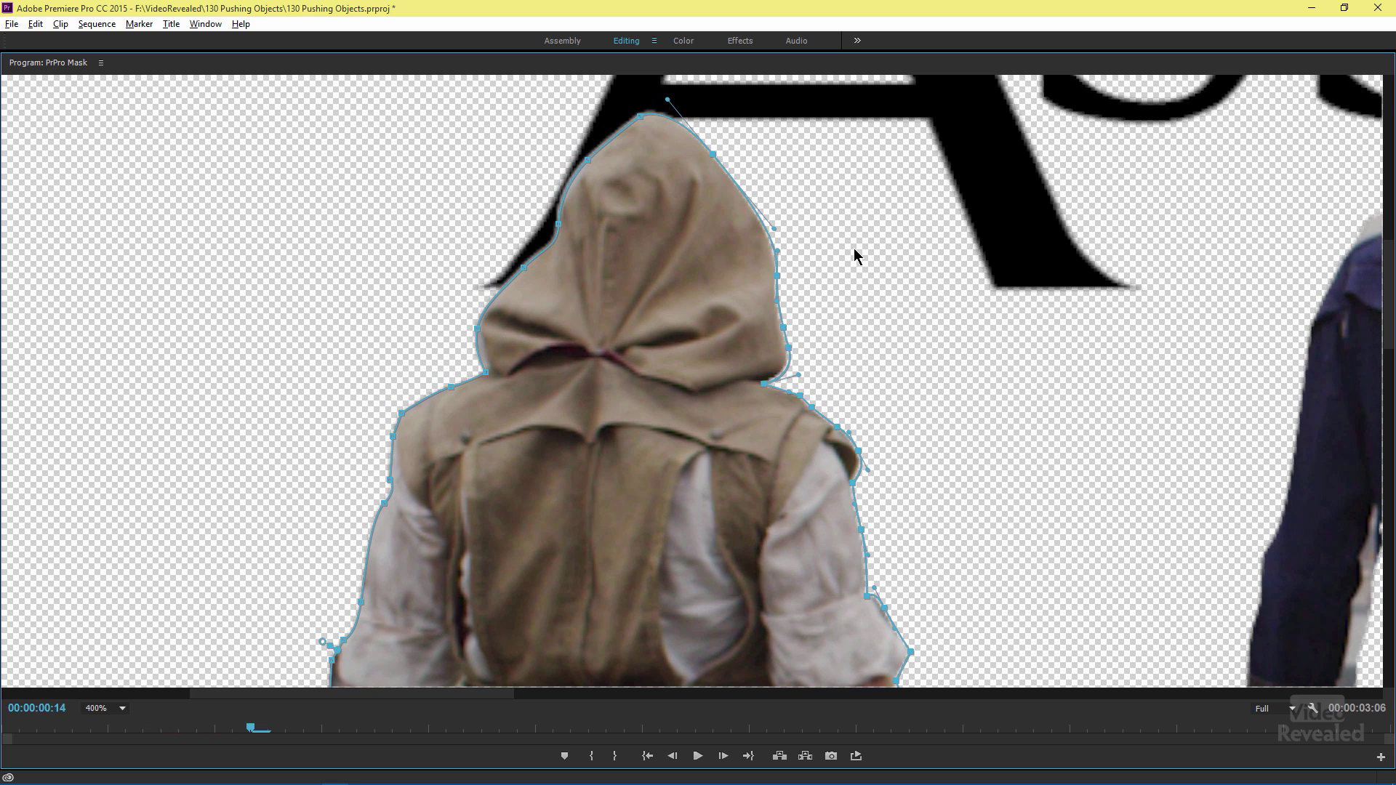
pyautogui.press('Left')
pyautogui.press('Right')
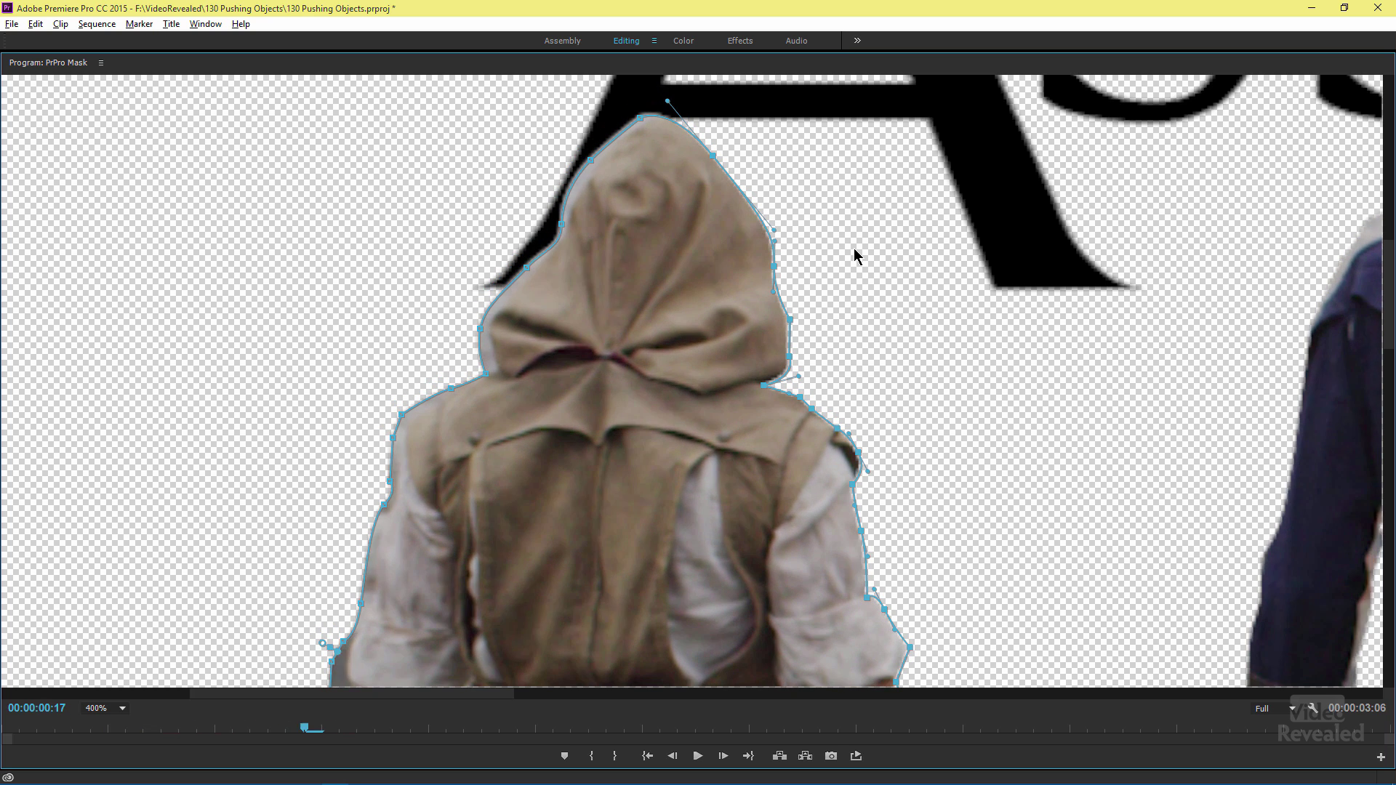
pyautogui.press('Left')
pyautogui.press('Left')
pyautogui.press('Left')
pyautogui.press('Left')
pyautogui.press('Left')
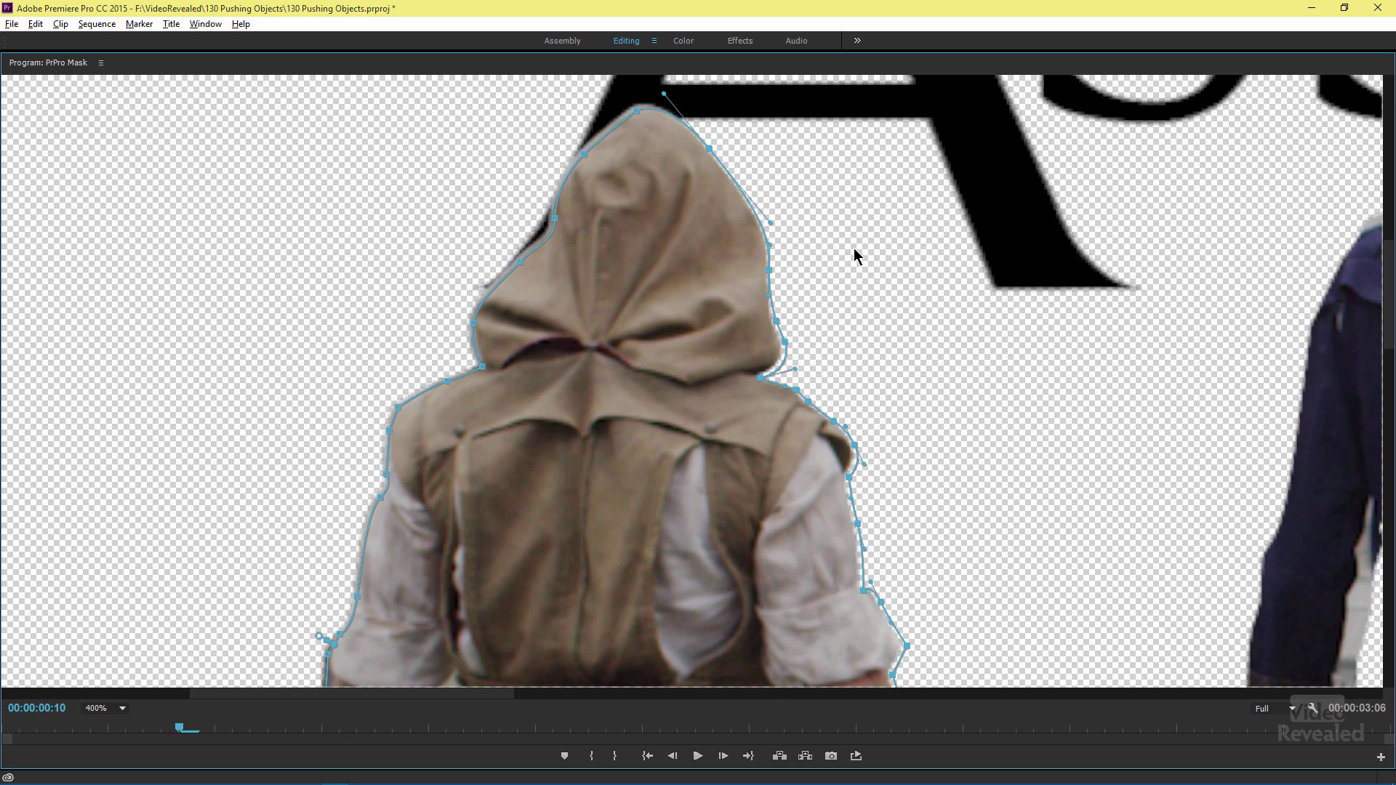
pyautogui.press('Right')
pyautogui.press('Right')
pyautogui.press('Right')
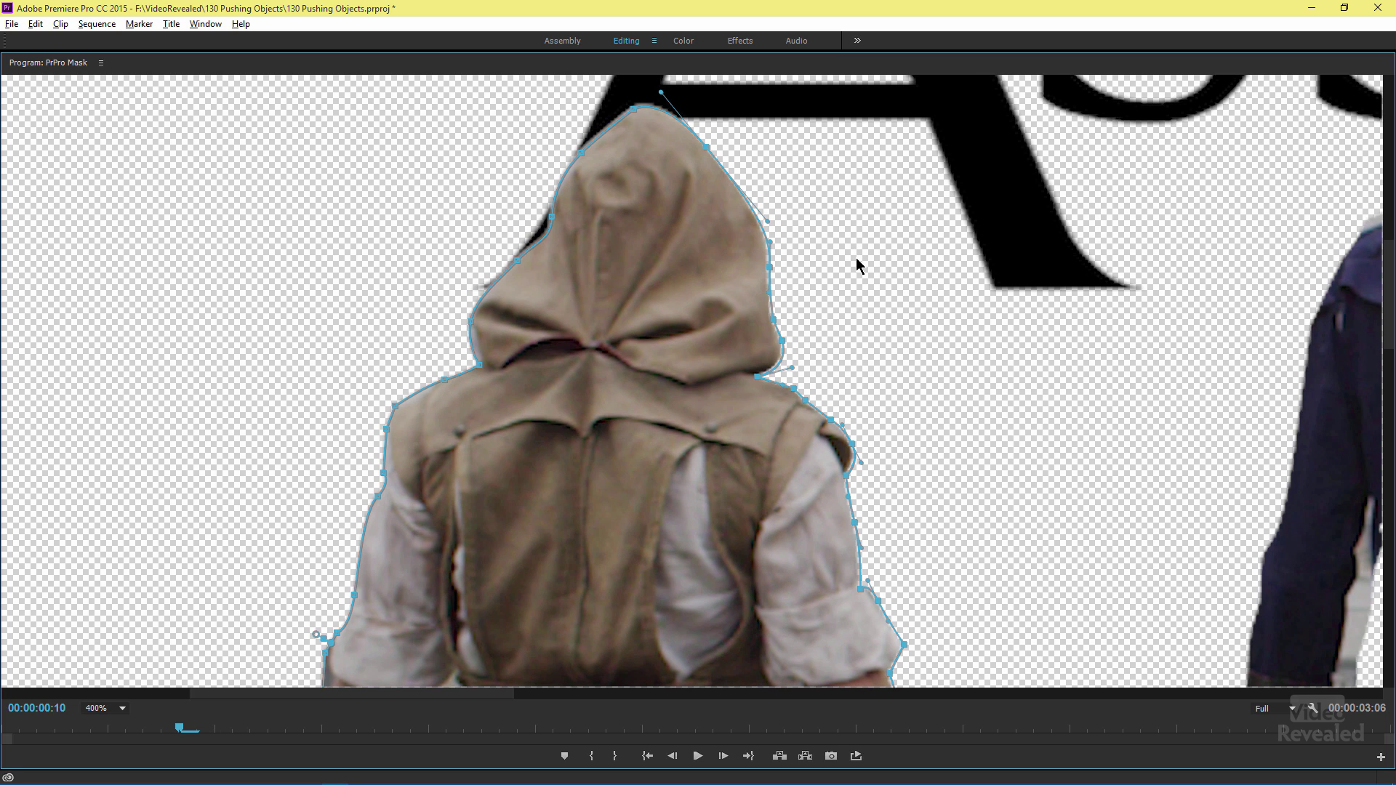
pyautogui.press('Left')
pyautogui.press('Left')
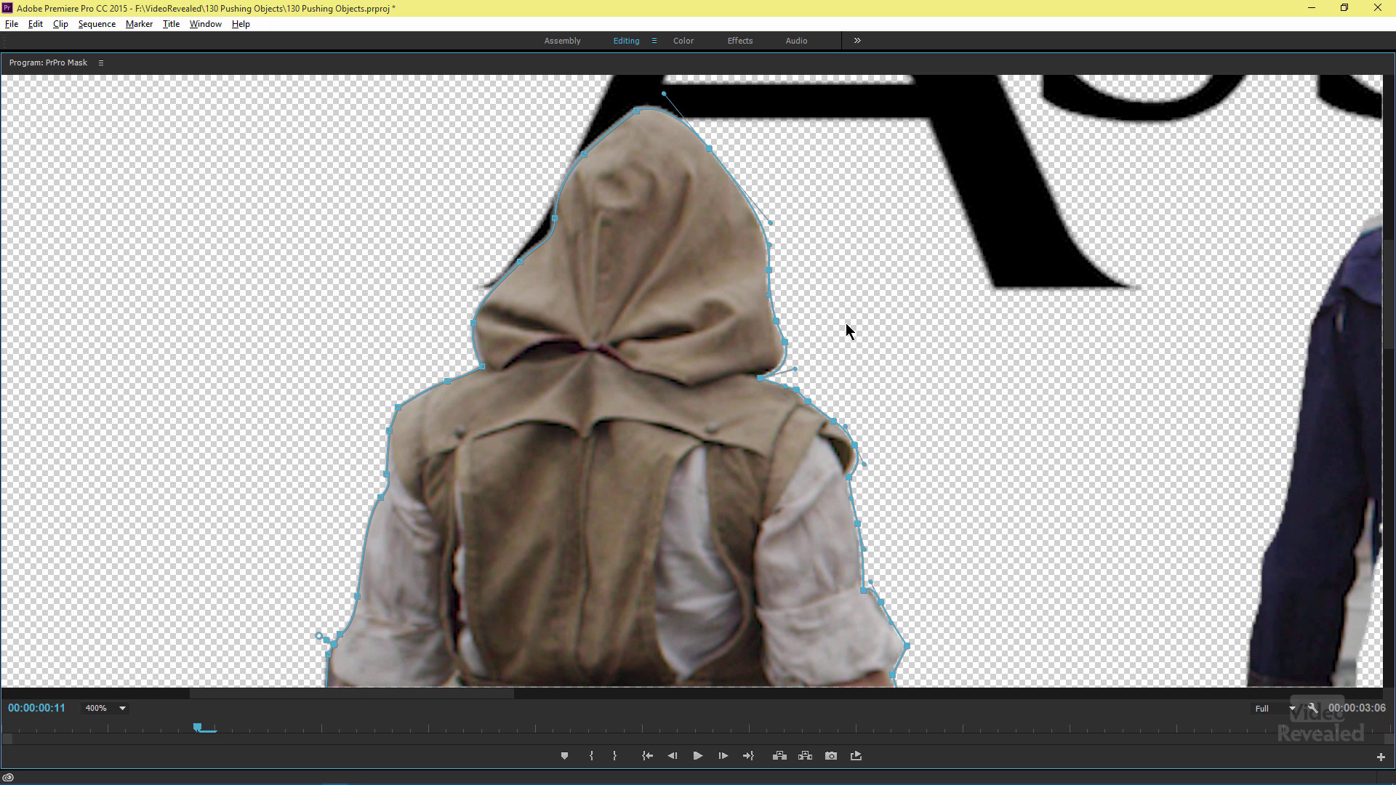
# Restore the panels, turn V1's track output back on, and maximize the Program monitor again
pyautogui.press('`')
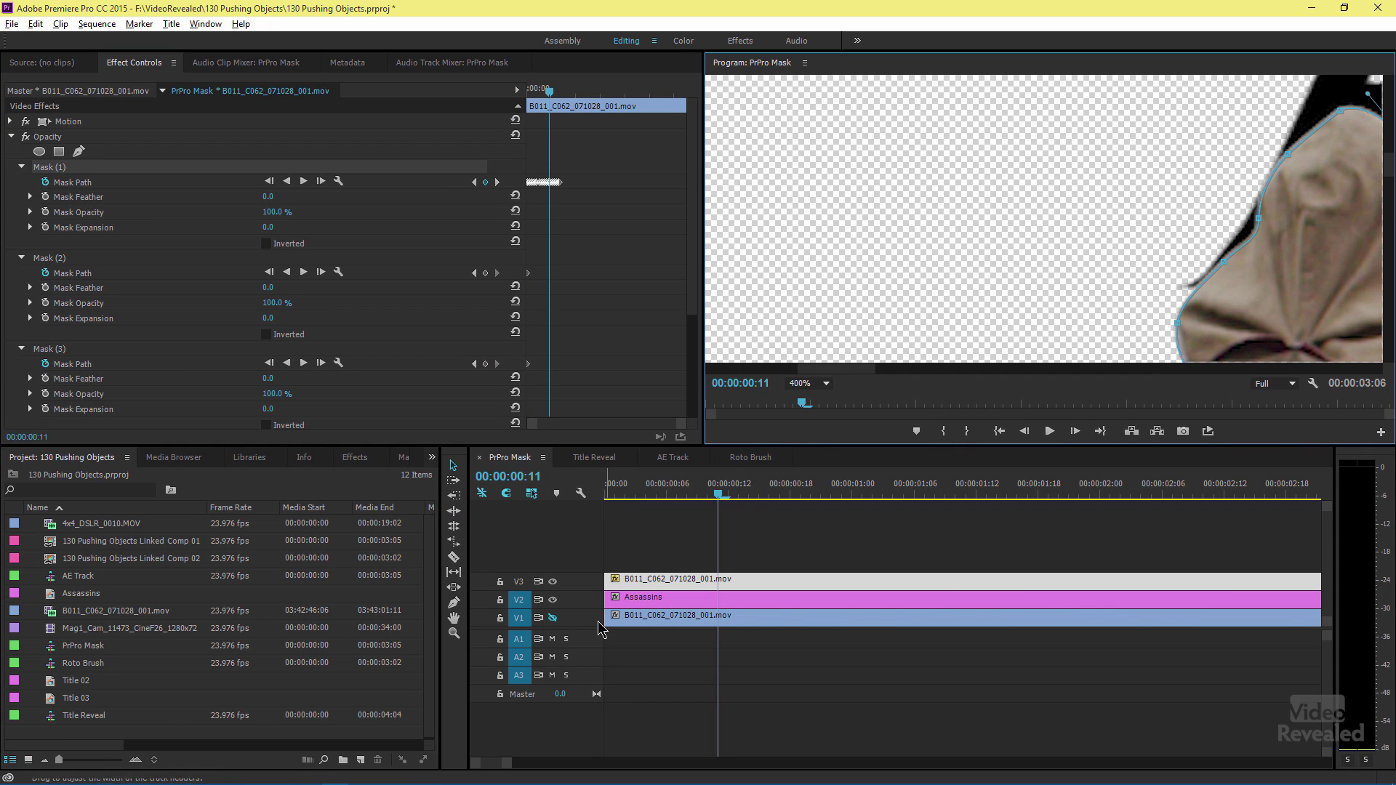
pyautogui.click(553, 618)
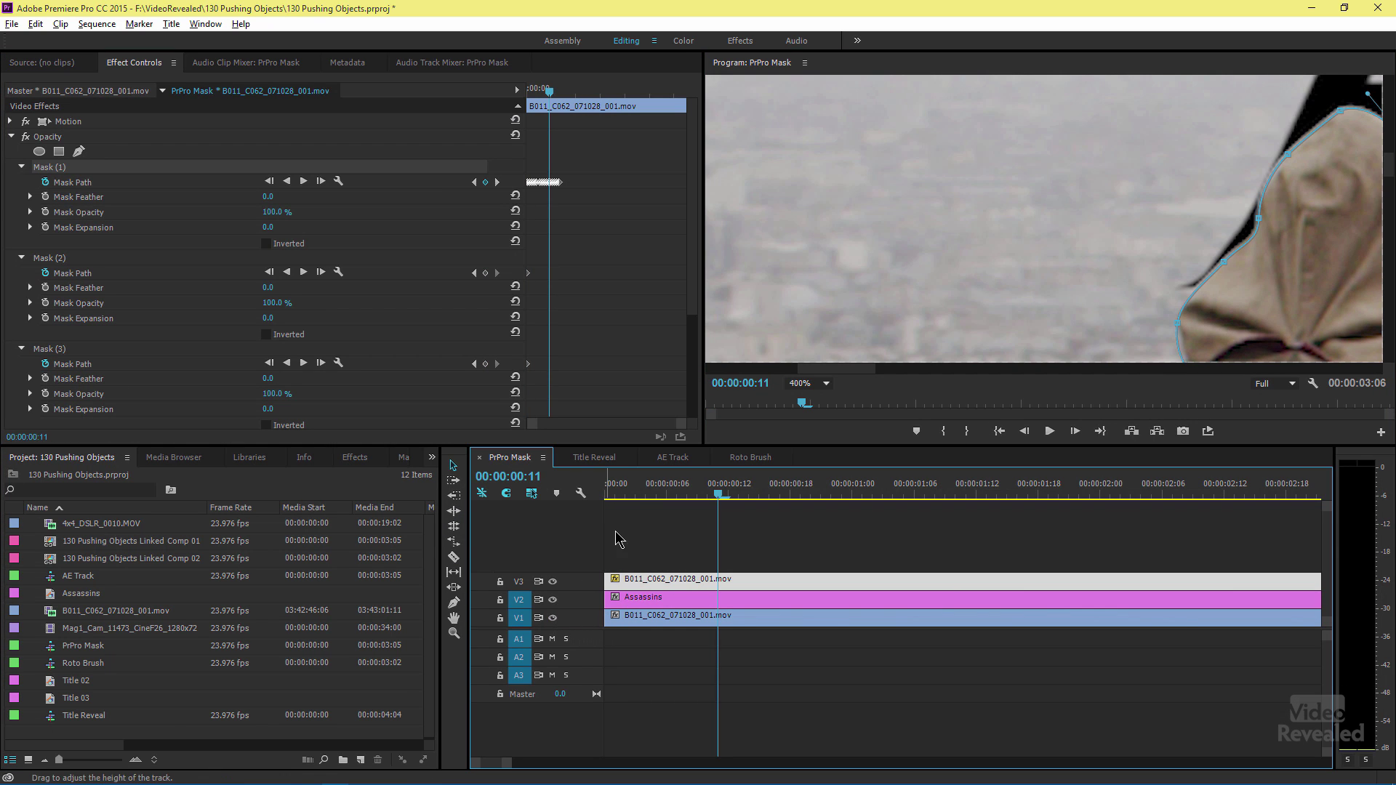
pyautogui.press('`')
pyautogui.press('`')
pyautogui.press('`')
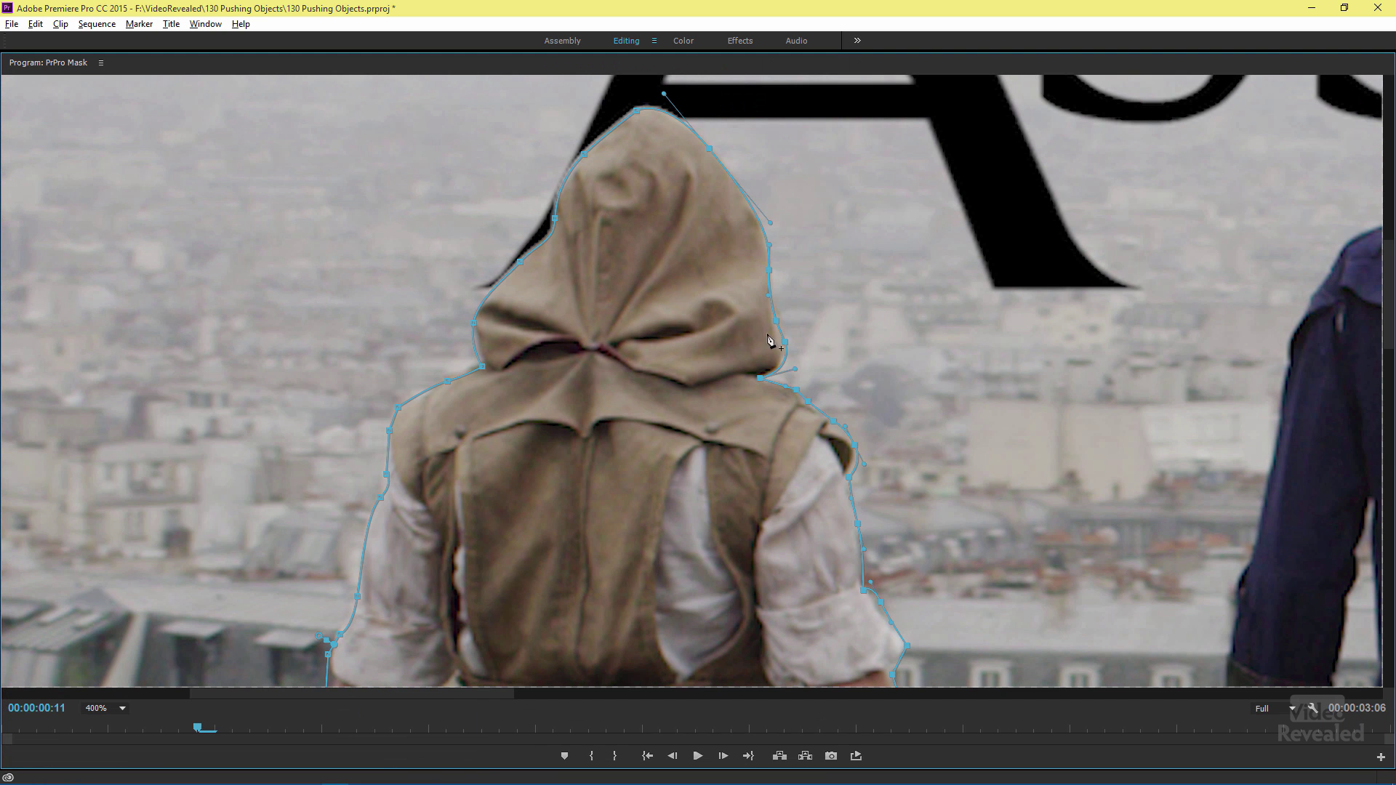
# Step and play through nearby frames, settling on frame 00:00:00:17
pyautogui.press('Right')
pyautogui.press('Right')
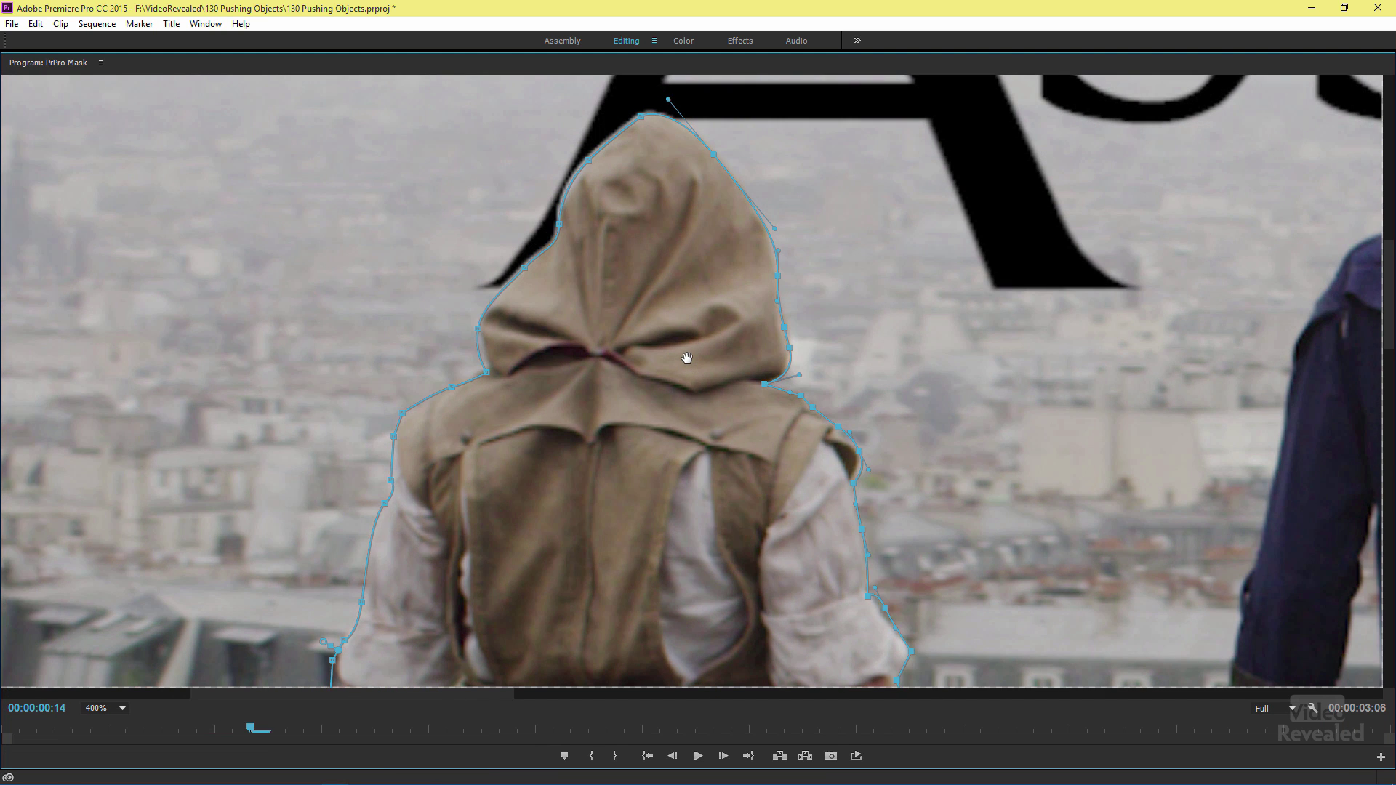
pyautogui.press('space')
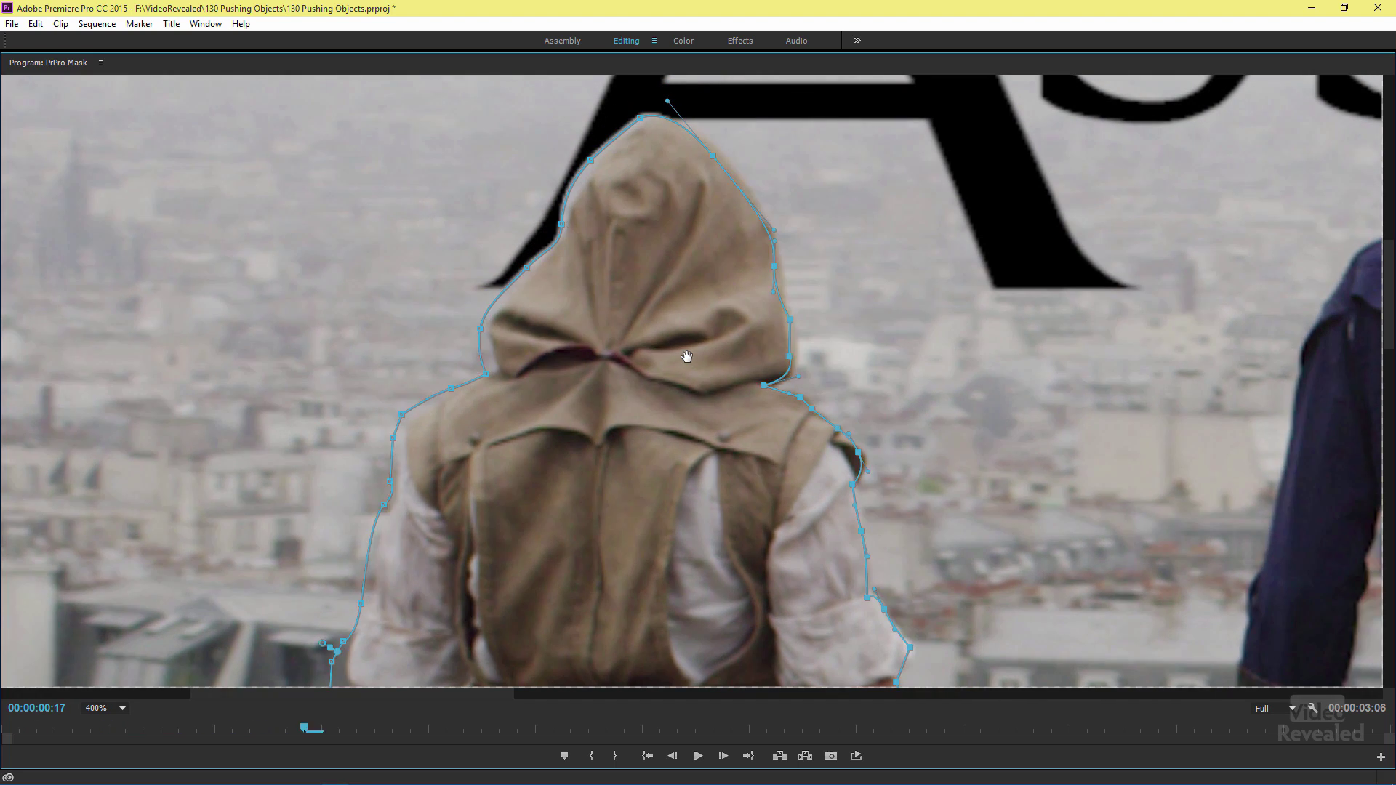
pyautogui.press('Left')
pyautogui.press('Left')
pyautogui.press('Left')
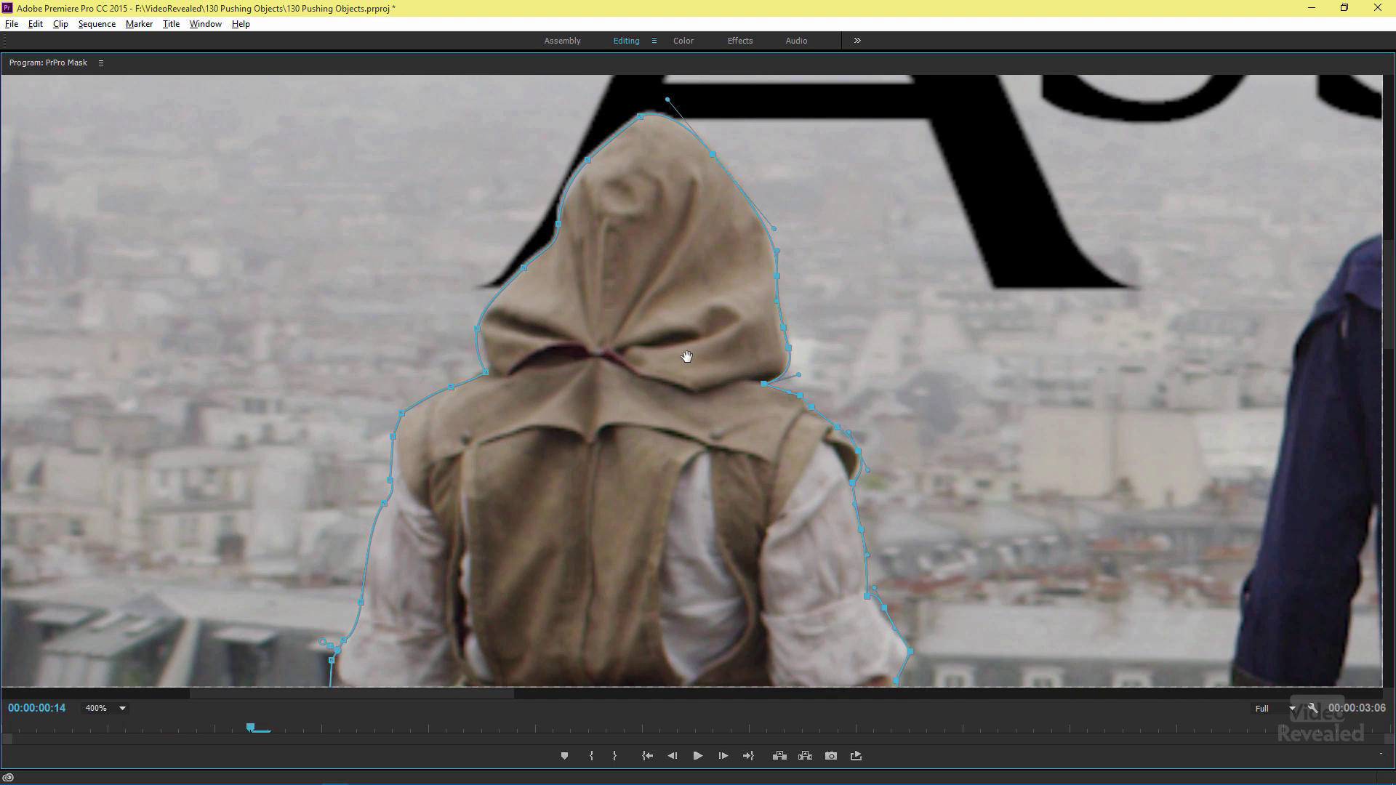
pyautogui.press('Right')
pyautogui.press('Right')
pyautogui.press('Right')
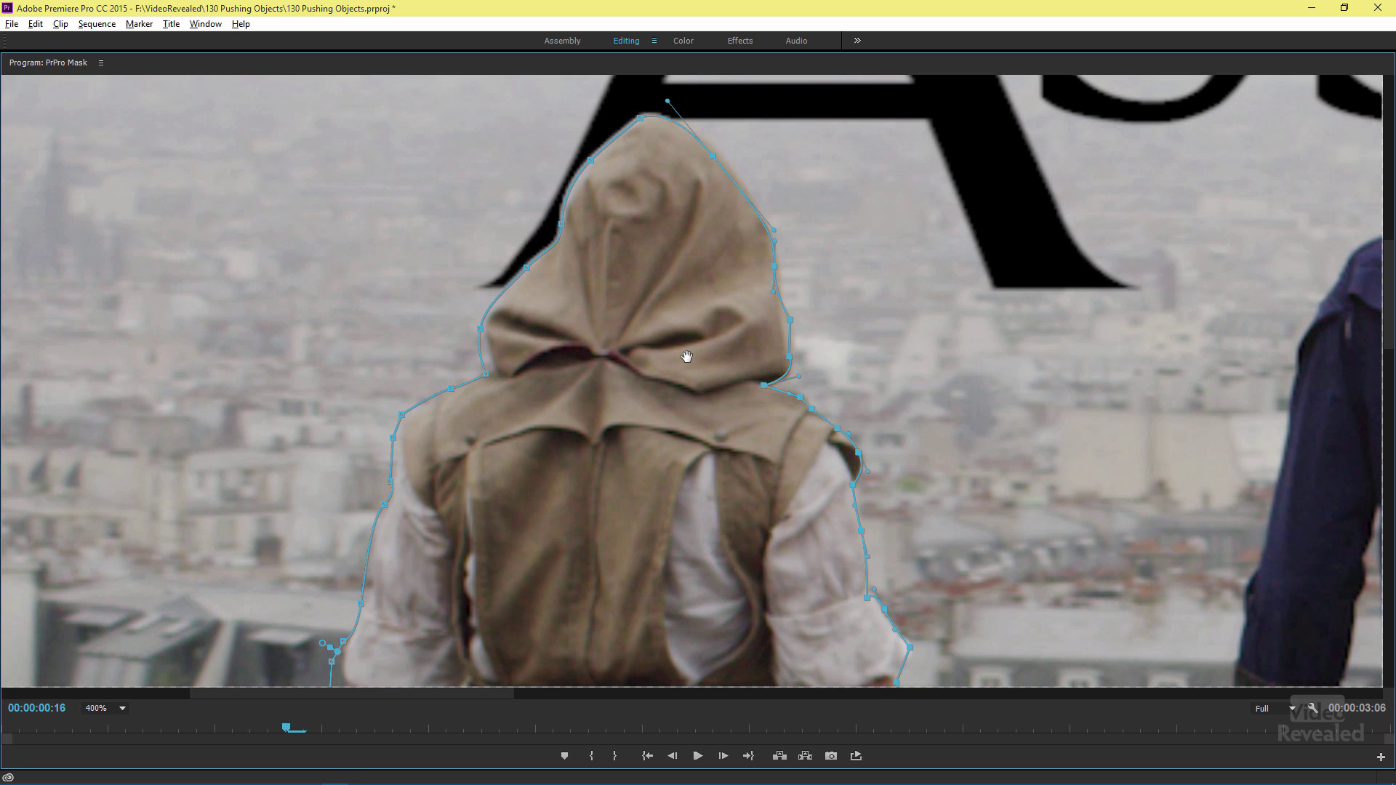
pyautogui.press('Left')
pyautogui.press('Left')
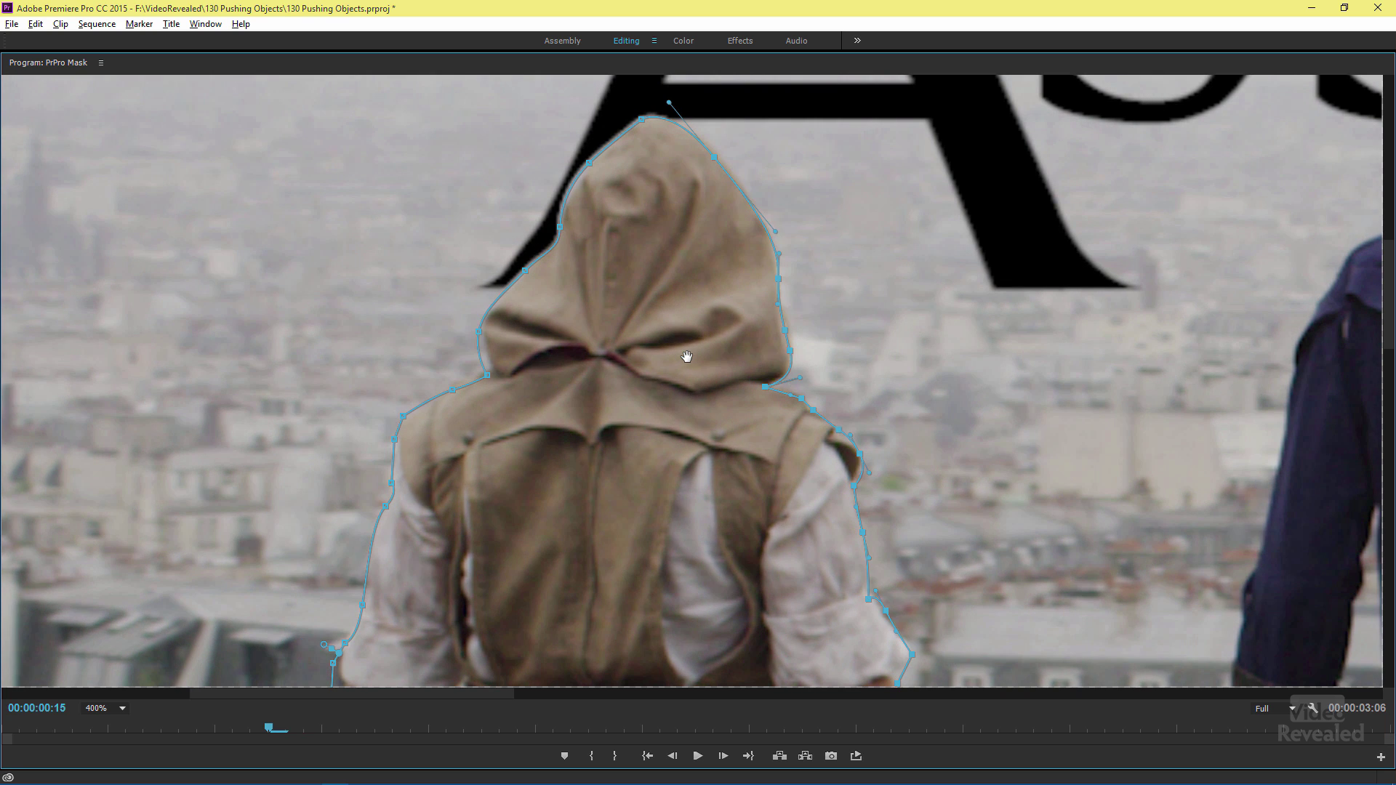
pyautogui.press('Right')
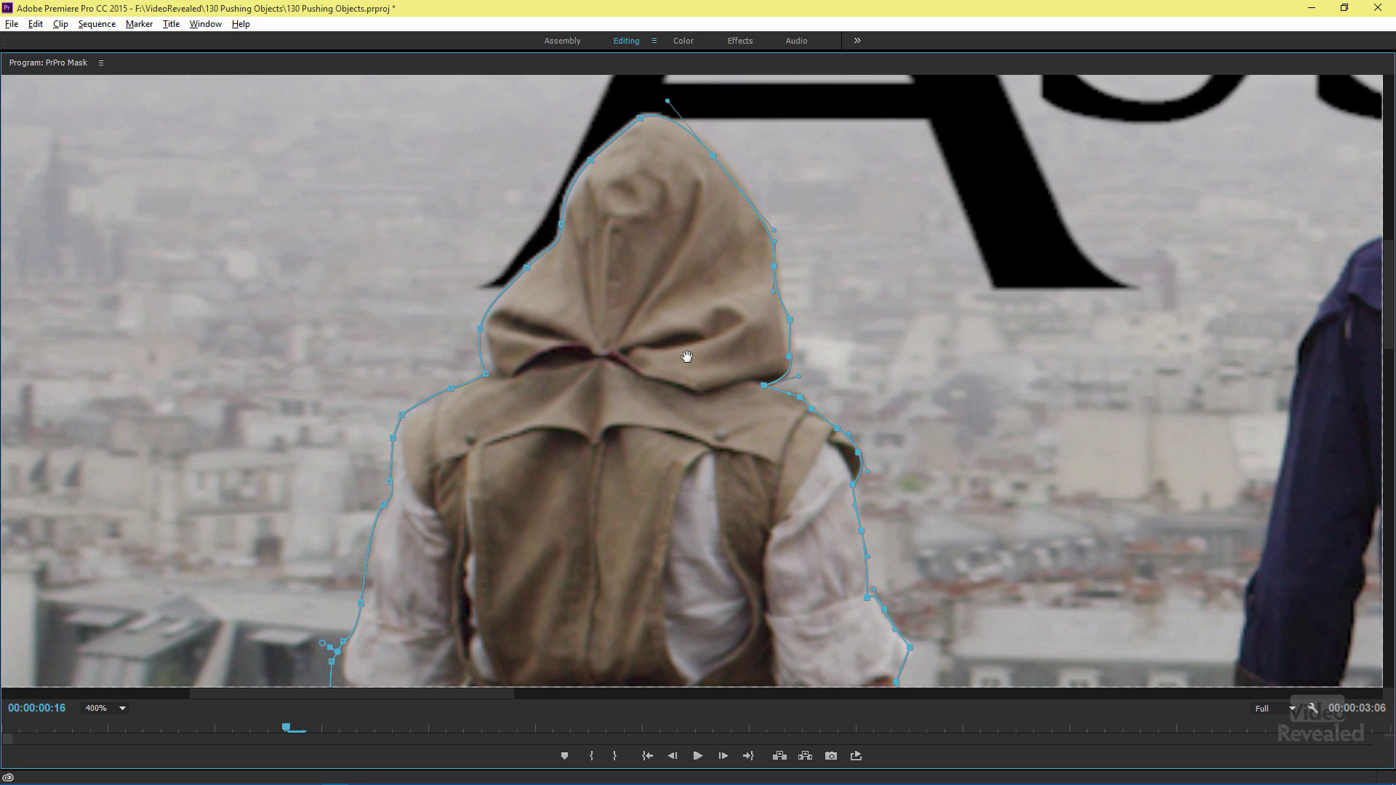
pyautogui.press('Right')
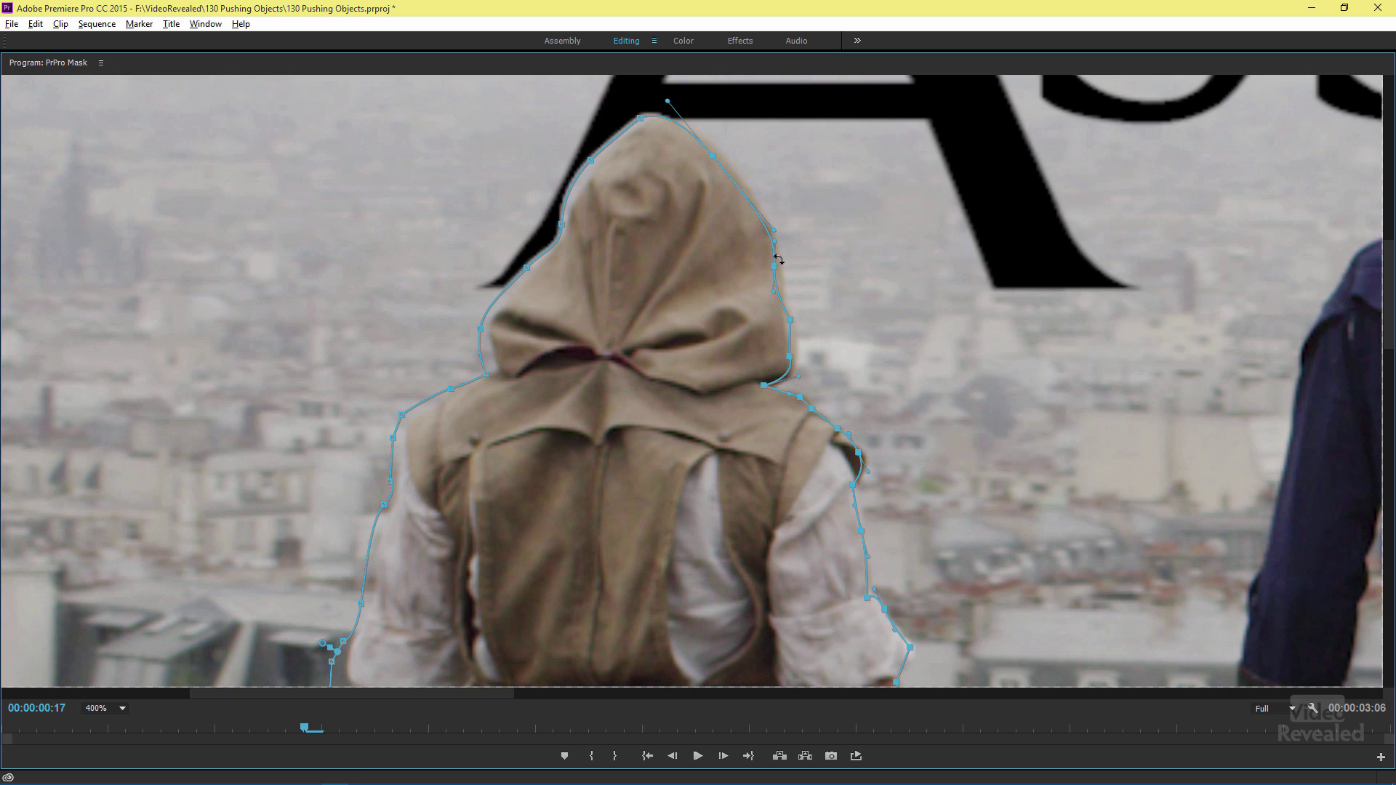
# Reshape the mask along the hood's right edge with an added point and Bezier handles
pyautogui.press('Right')
pyautogui.press('Right')
pyautogui.press('Down')
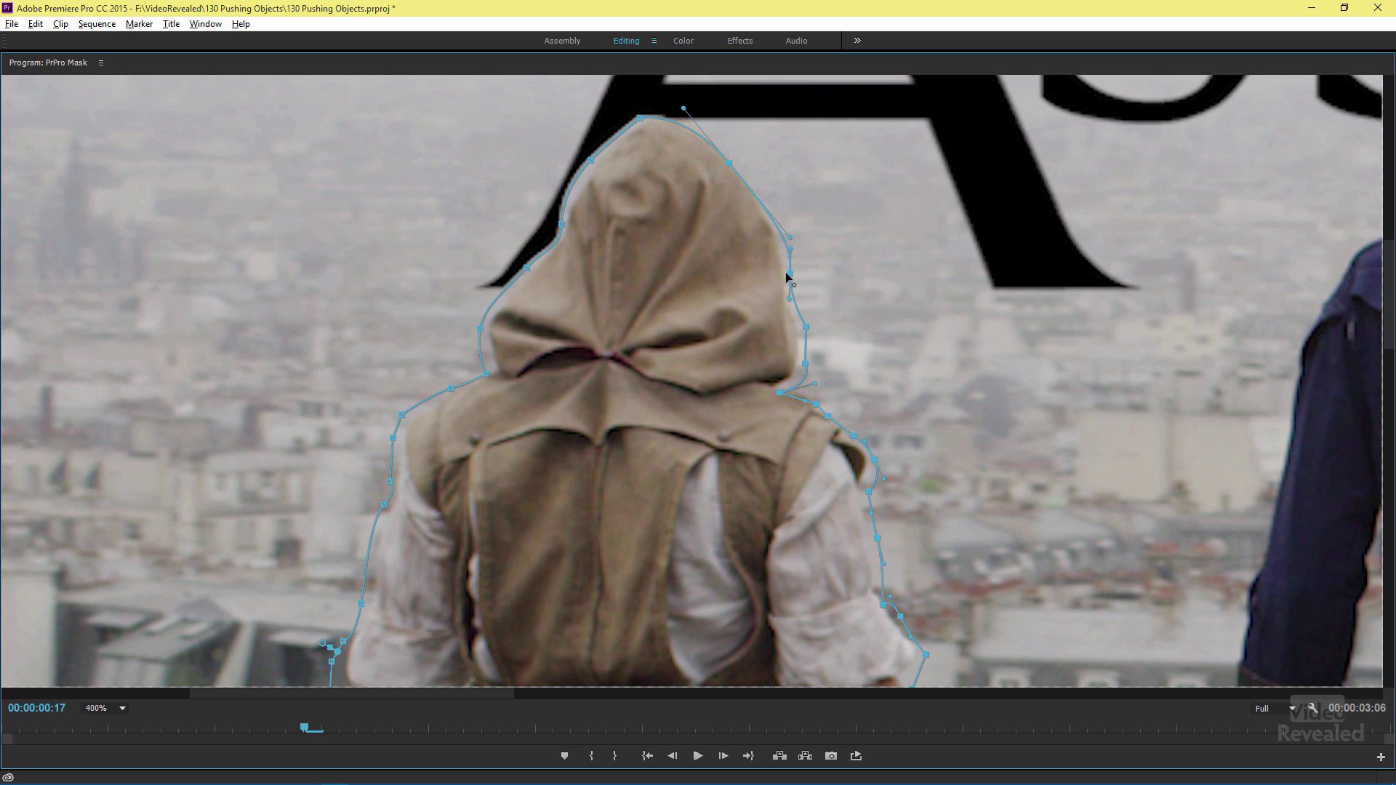
pyautogui.press('Left')
pyautogui.press('Left')
pyautogui.press('Up')
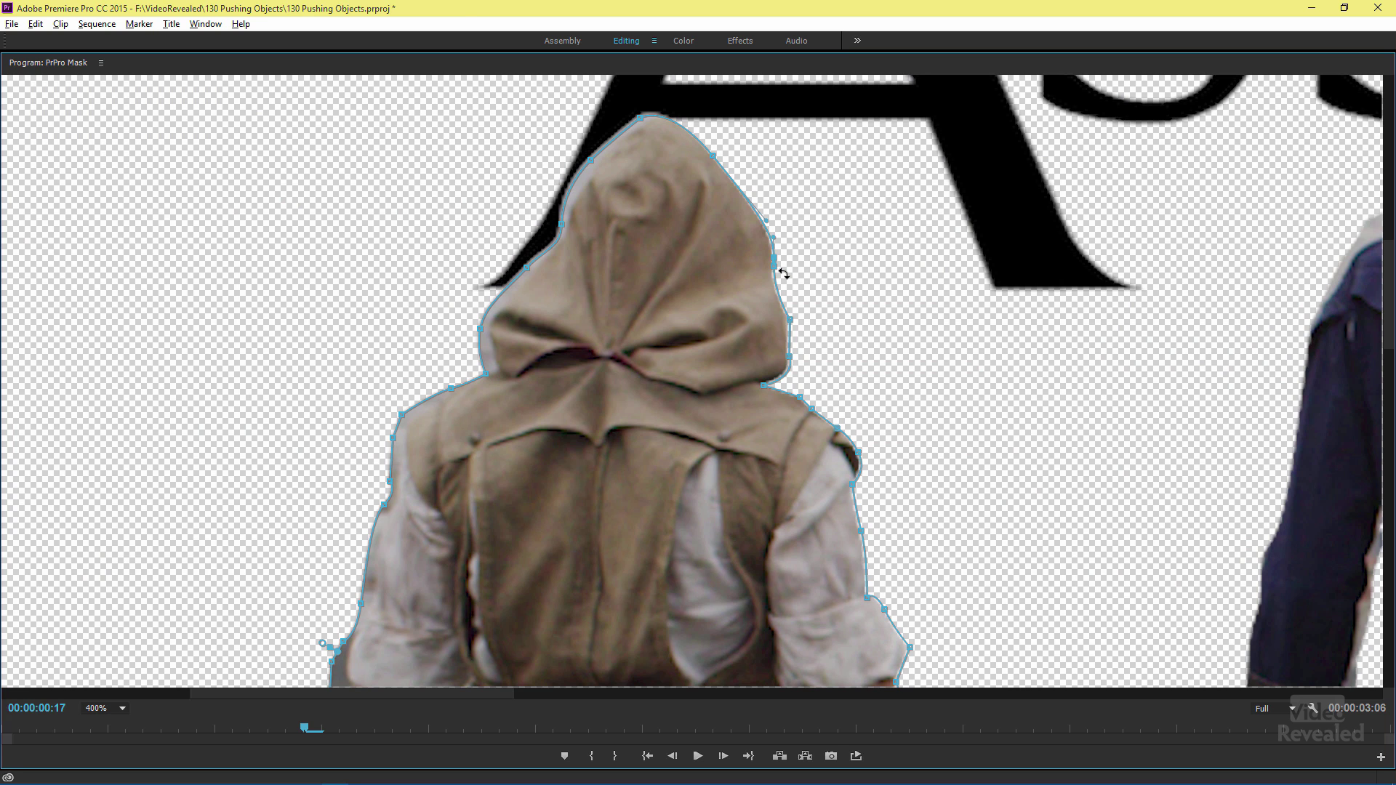
pyautogui.moveTo(783, 274); pyautogui.dragTo(781, 271)
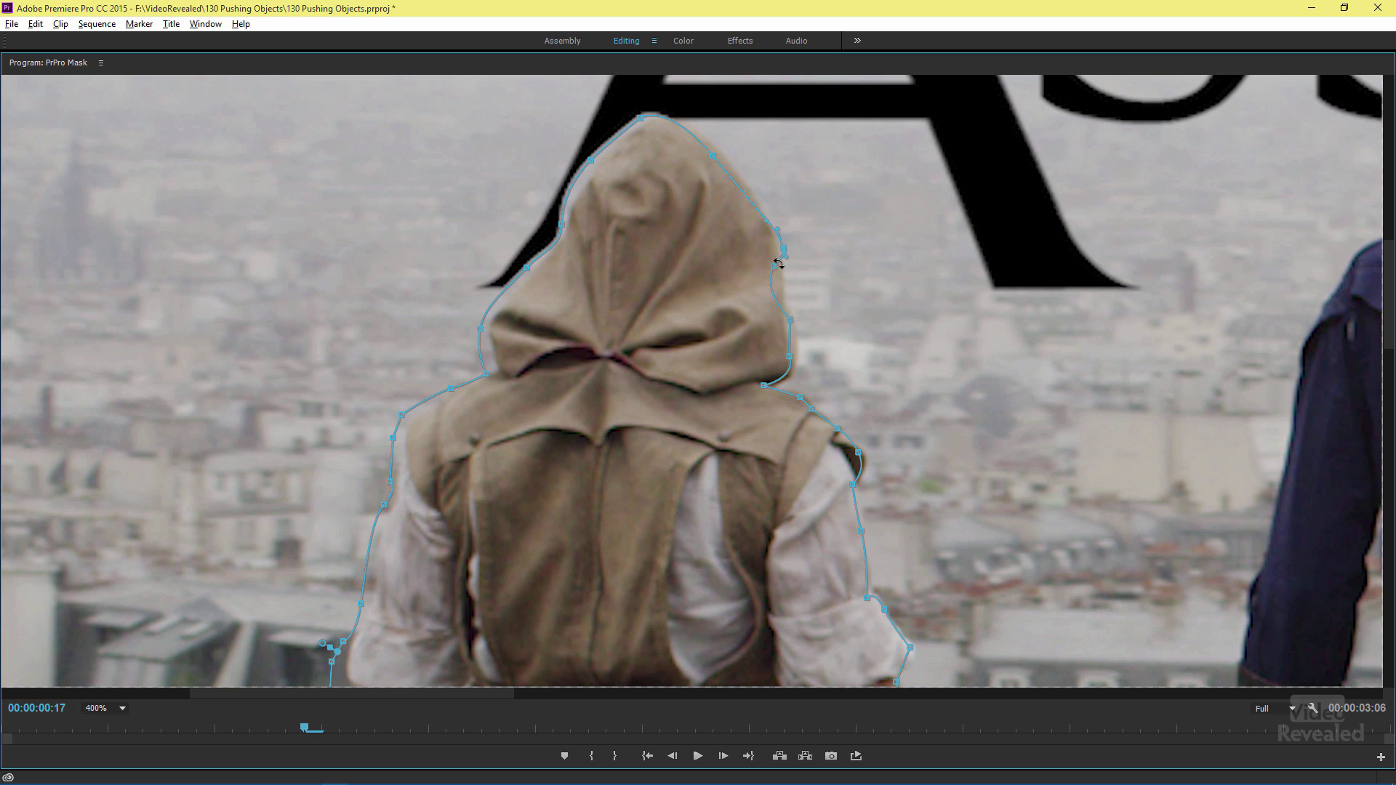
pyautogui.moveTo(790, 285); pyautogui.dragTo(800, 269)
pyautogui.click(777, 247)
pyautogui.click(788, 286)
pyautogui.moveTo(787, 285); pyautogui.dragTo(792, 320)
# Marquee-select the hood's upper-left and left-edge points and shift them onto the figure's edge
pyautogui.moveTo(432, 99); pyautogui.dragTo(683, 298)
pyautogui.moveTo(589, 162); pyautogui.dragTo(583, 156)
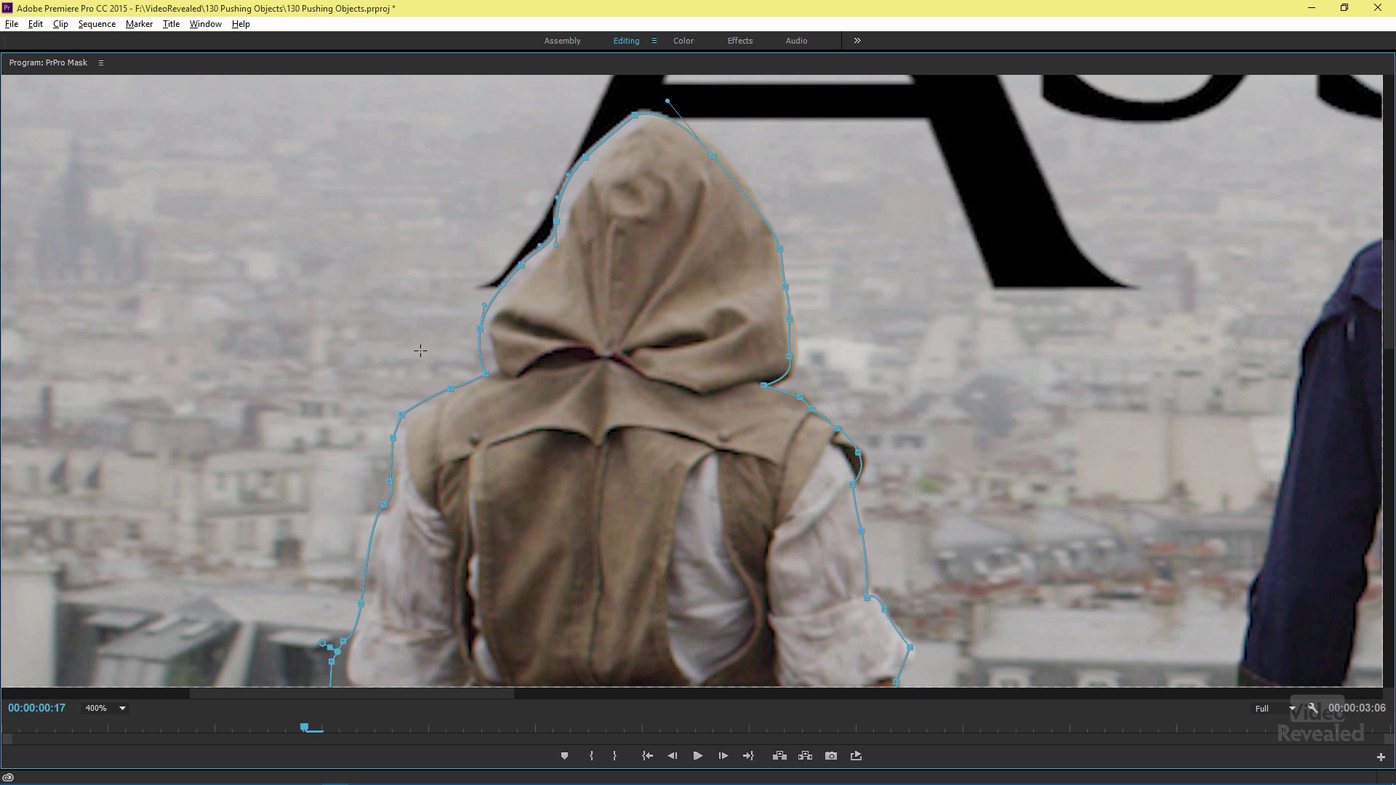
pyautogui.moveTo(522, 400); pyautogui.dragTo(522, 399)
pyautogui.press('Right')
pyautogui.press('Right')
pyautogui.press('Right')
pyautogui.press('Right')
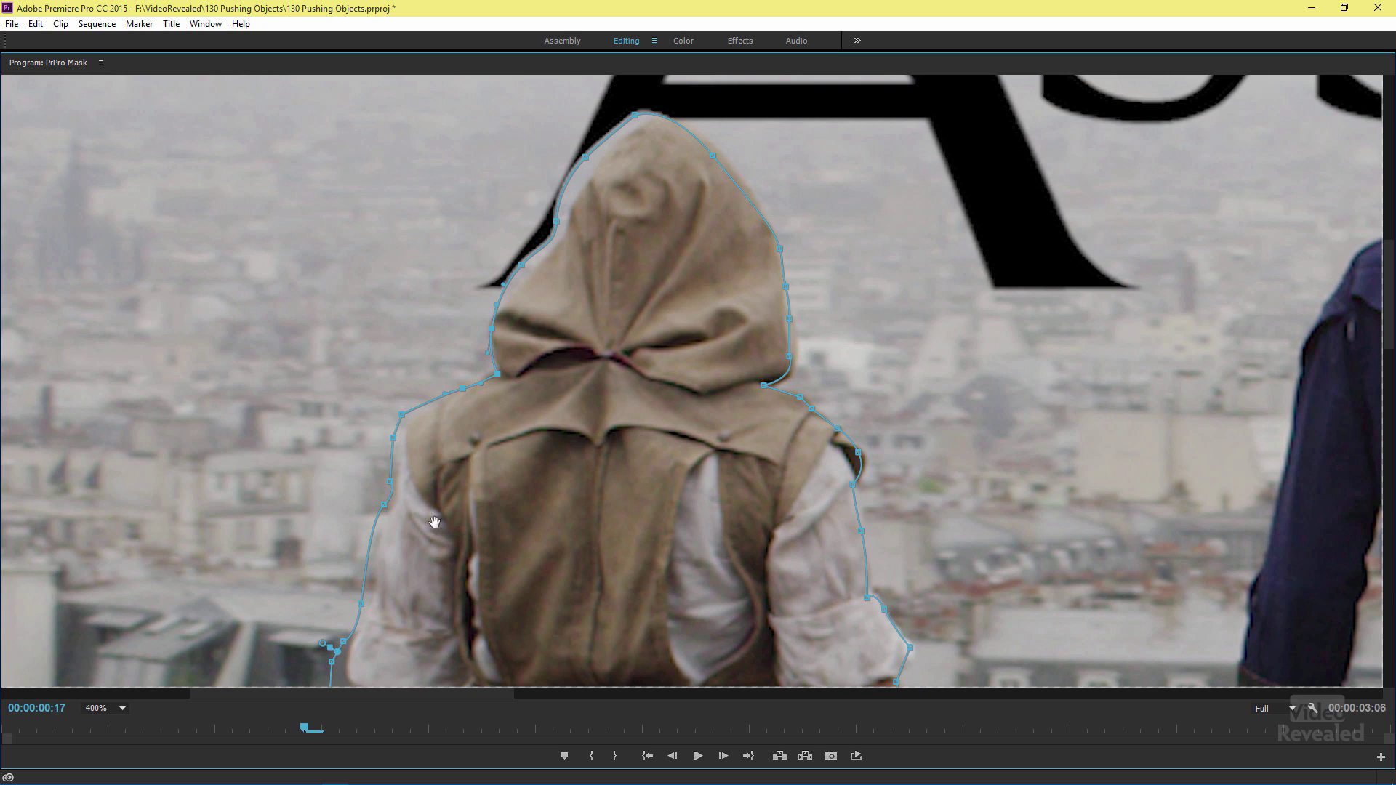
pyautogui.moveTo(1388, 318); pyautogui.dragTo(1390, 346)
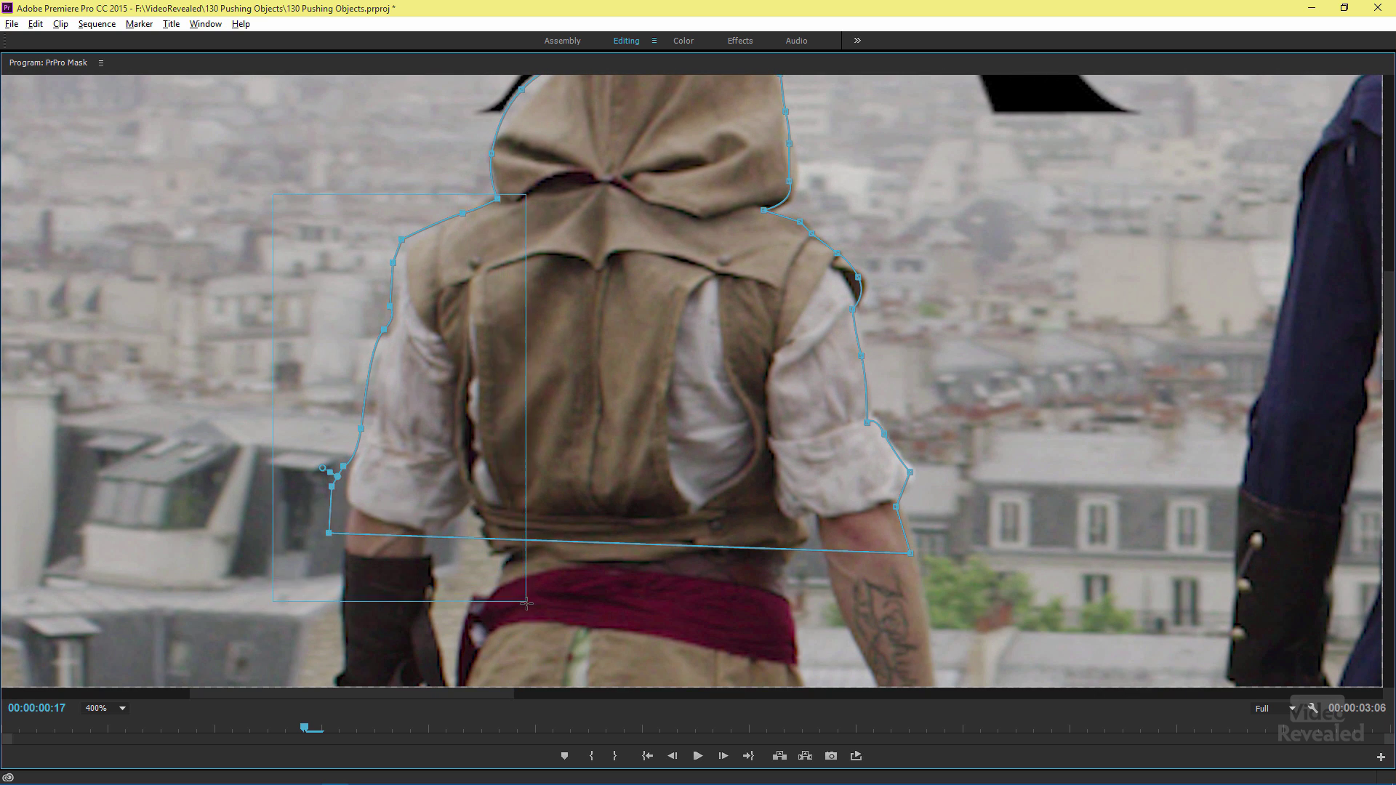
# Nudge and drag mask points along the hood, left shoulder and left edge to hug the figure
pyautogui.press('Right')
pyautogui.press('Right')
pyautogui.press('Right')
pyautogui.press('Right')
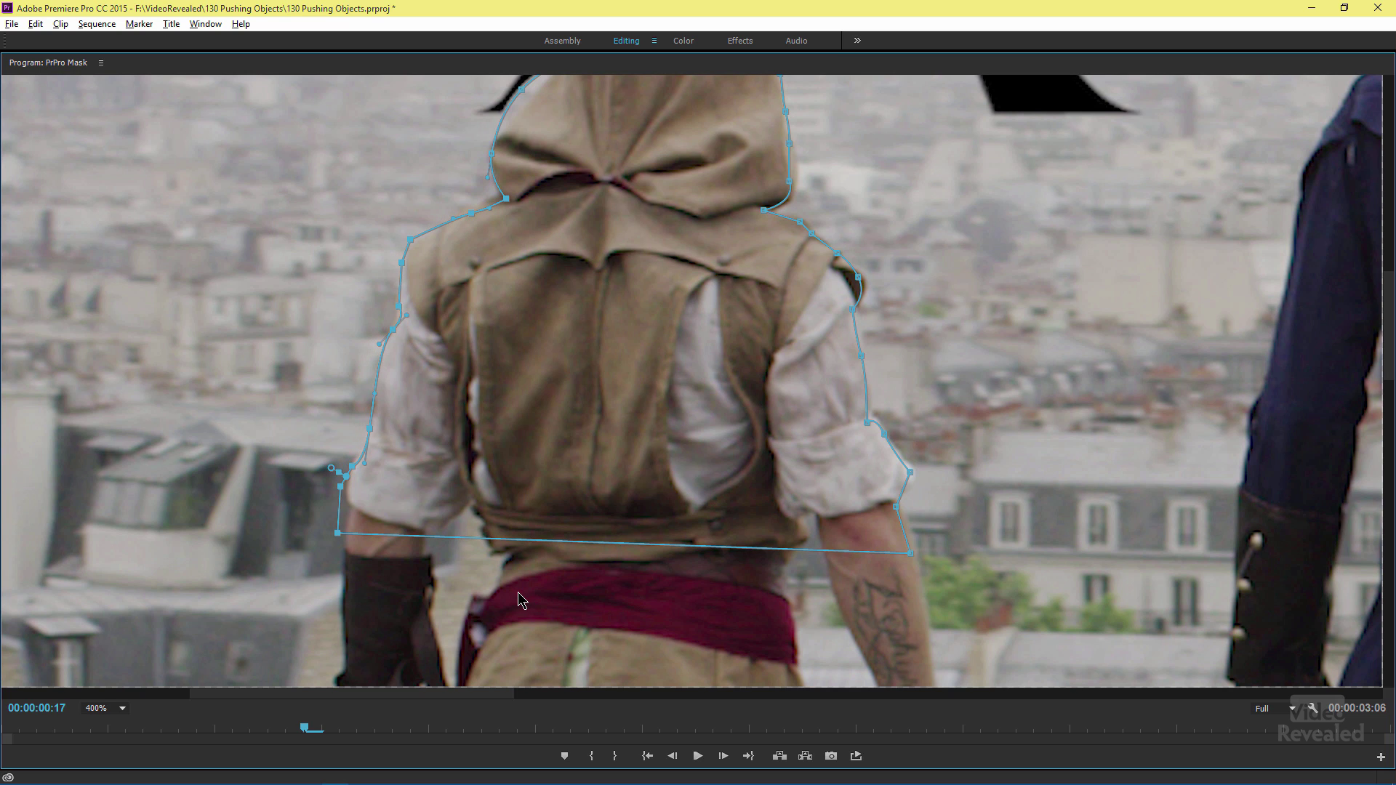
pyautogui.press('Right')
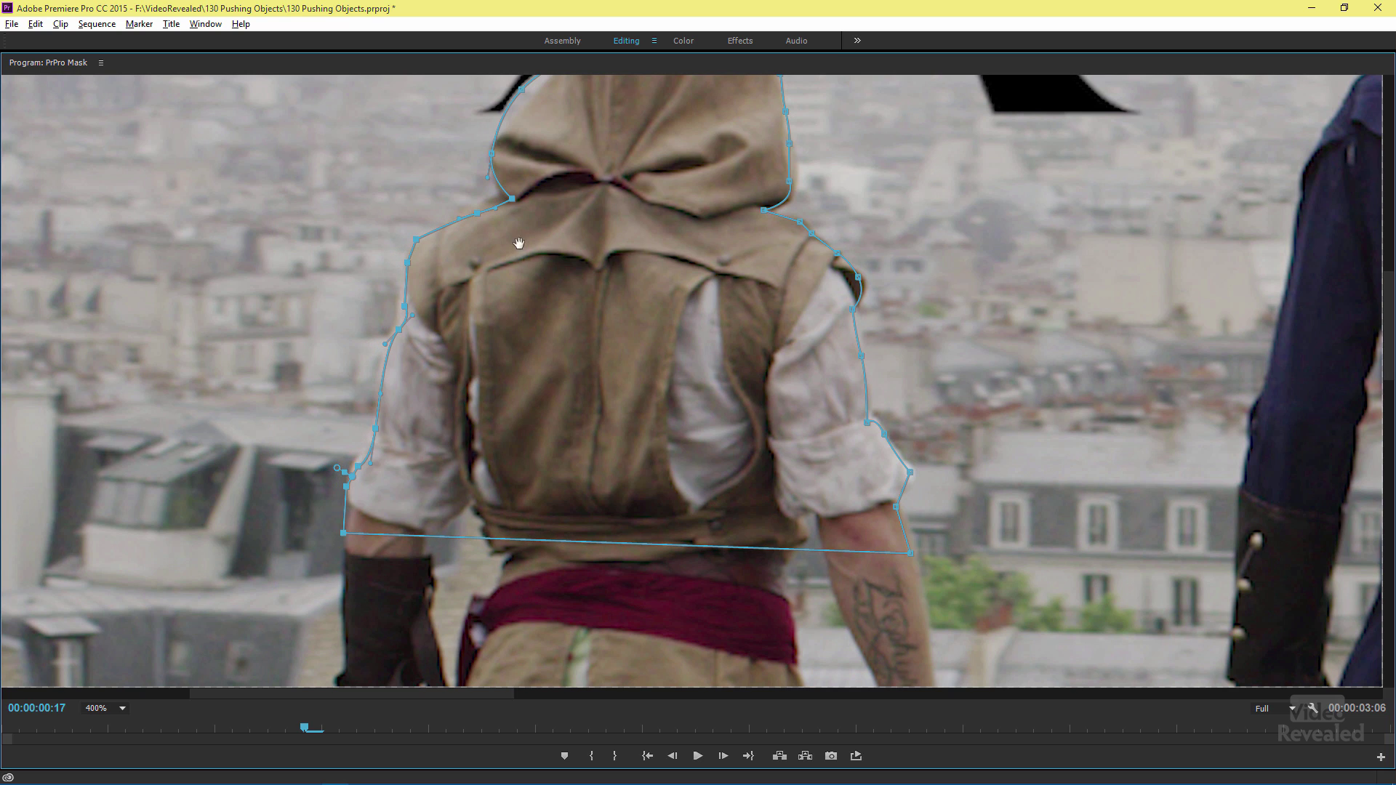
pyautogui.moveTo(541, 189); pyautogui.dragTo(537, 194)
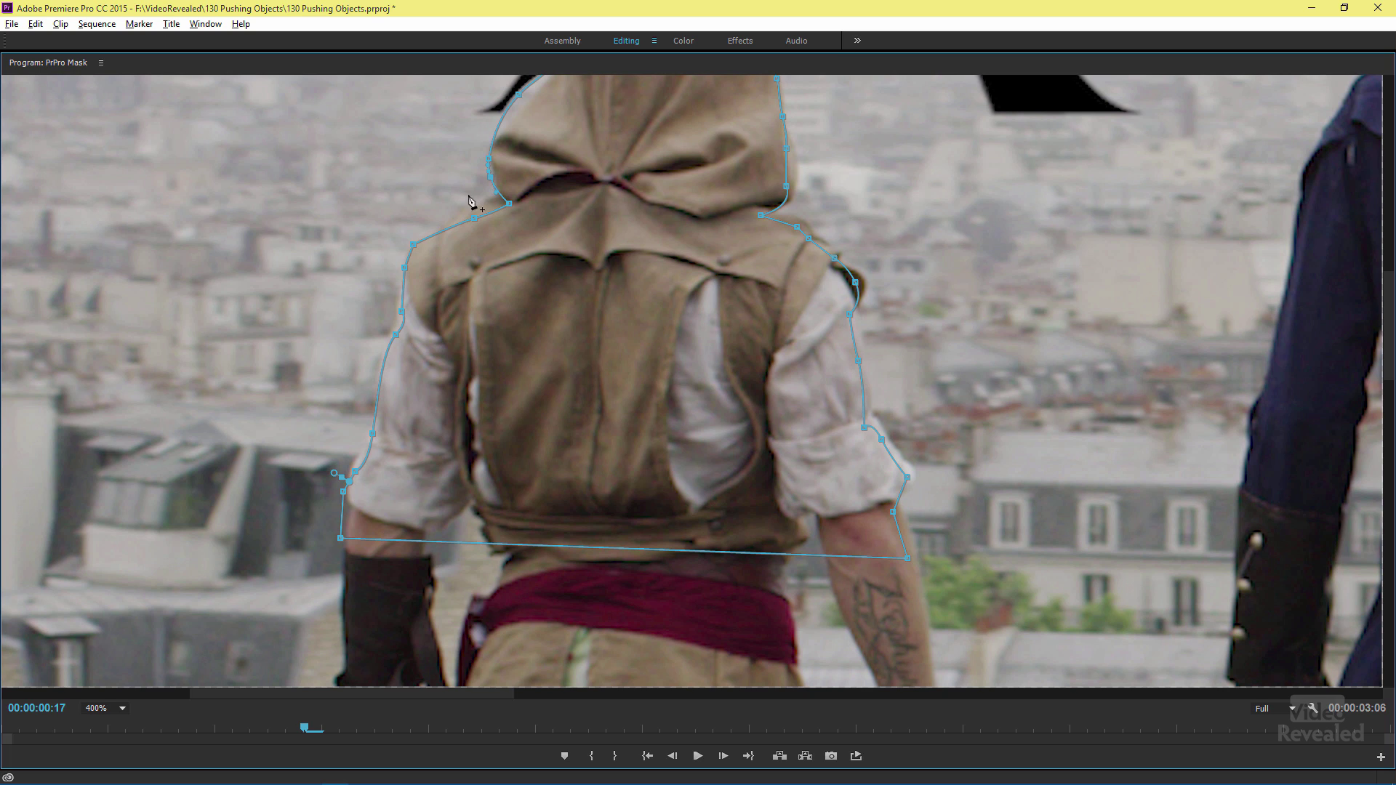
pyautogui.moveTo(527, 211); pyautogui.dragTo(513, 210)
pyautogui.moveTo(472, 221); pyautogui.dragTo(472, 206)
pyautogui.moveTo(437, 386); pyautogui.dragTo(449, 398)
pyautogui.press('Left')
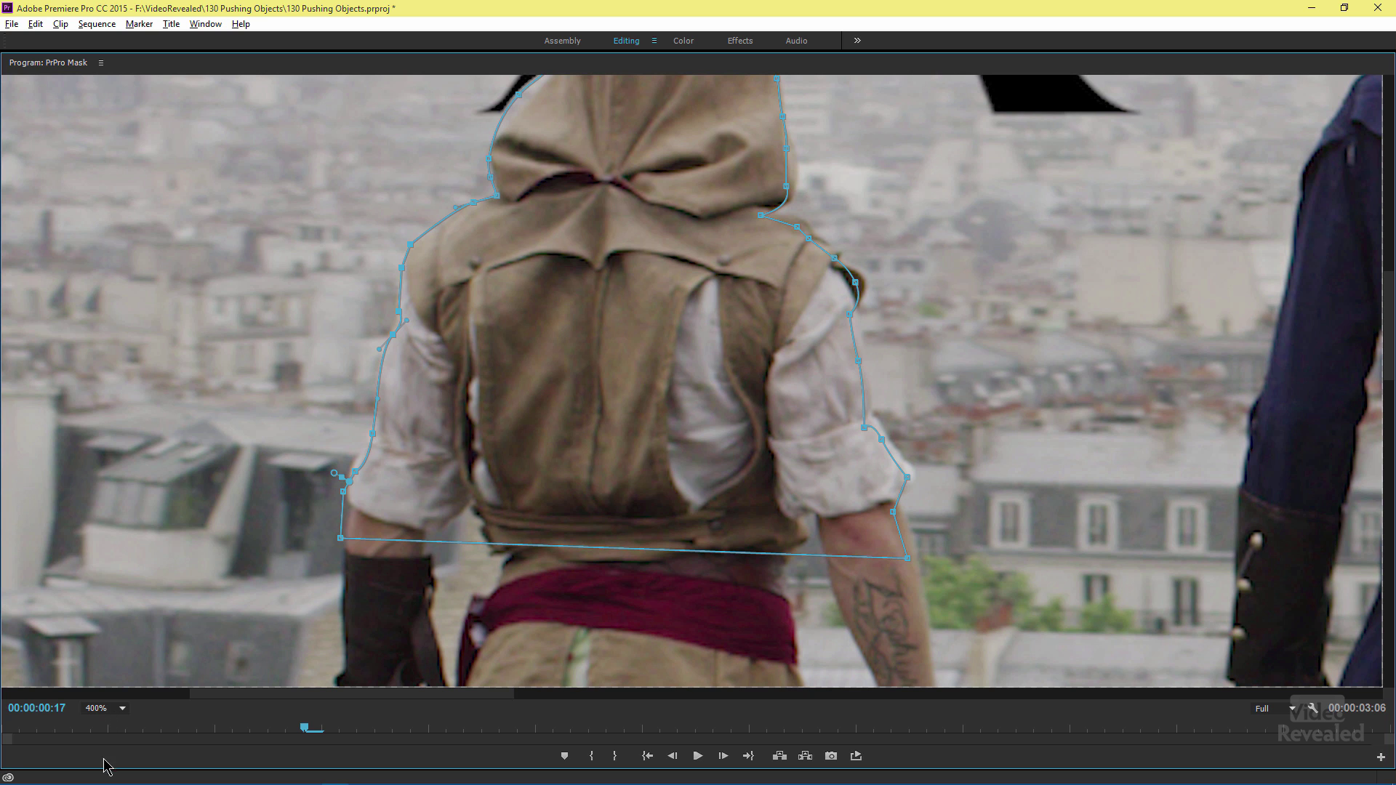
# Zoom the Program monitor to 200% and pan across the scene to check the mask
pyautogui.click(120, 708)
pyautogui.click(116, 675)
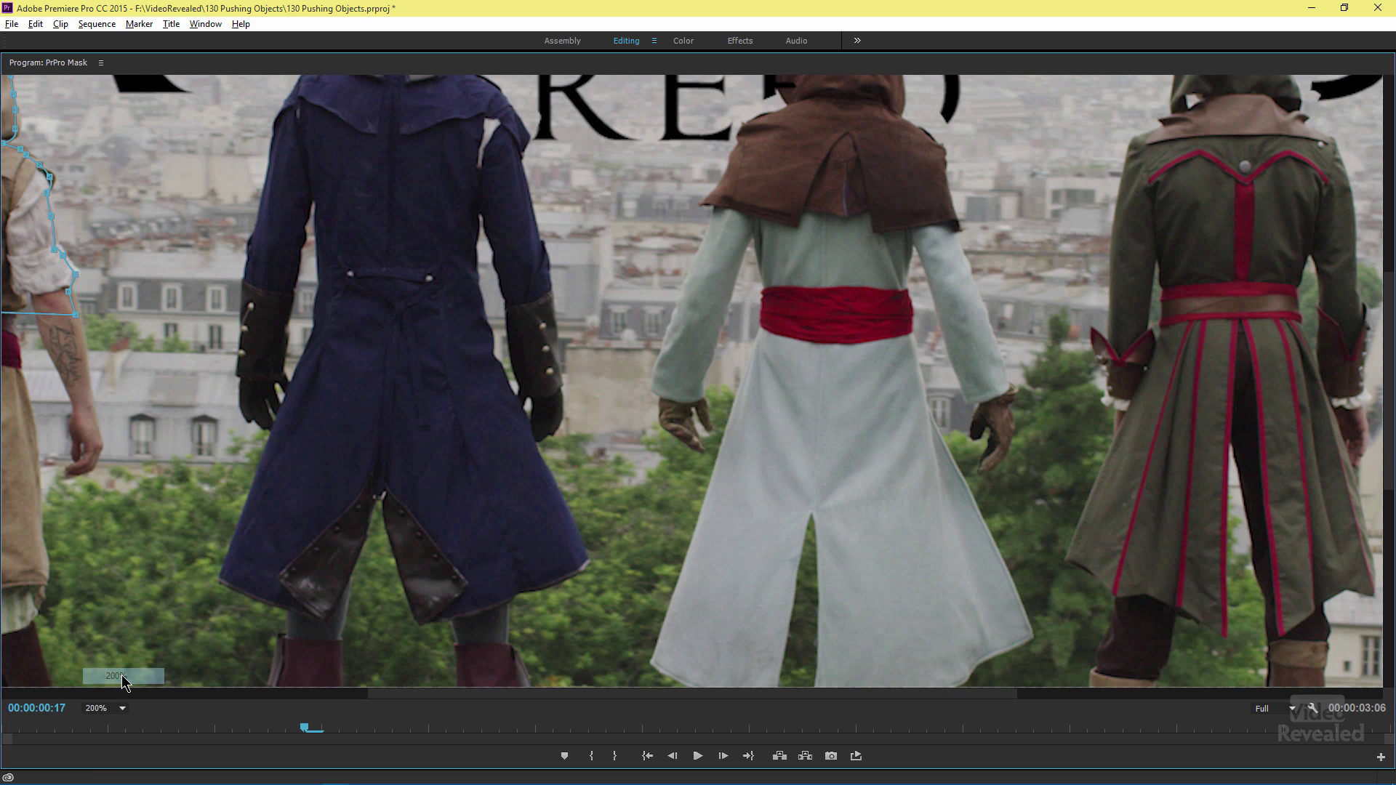
pyautogui.moveTo(440, 691); pyautogui.dragTo(160, 693)
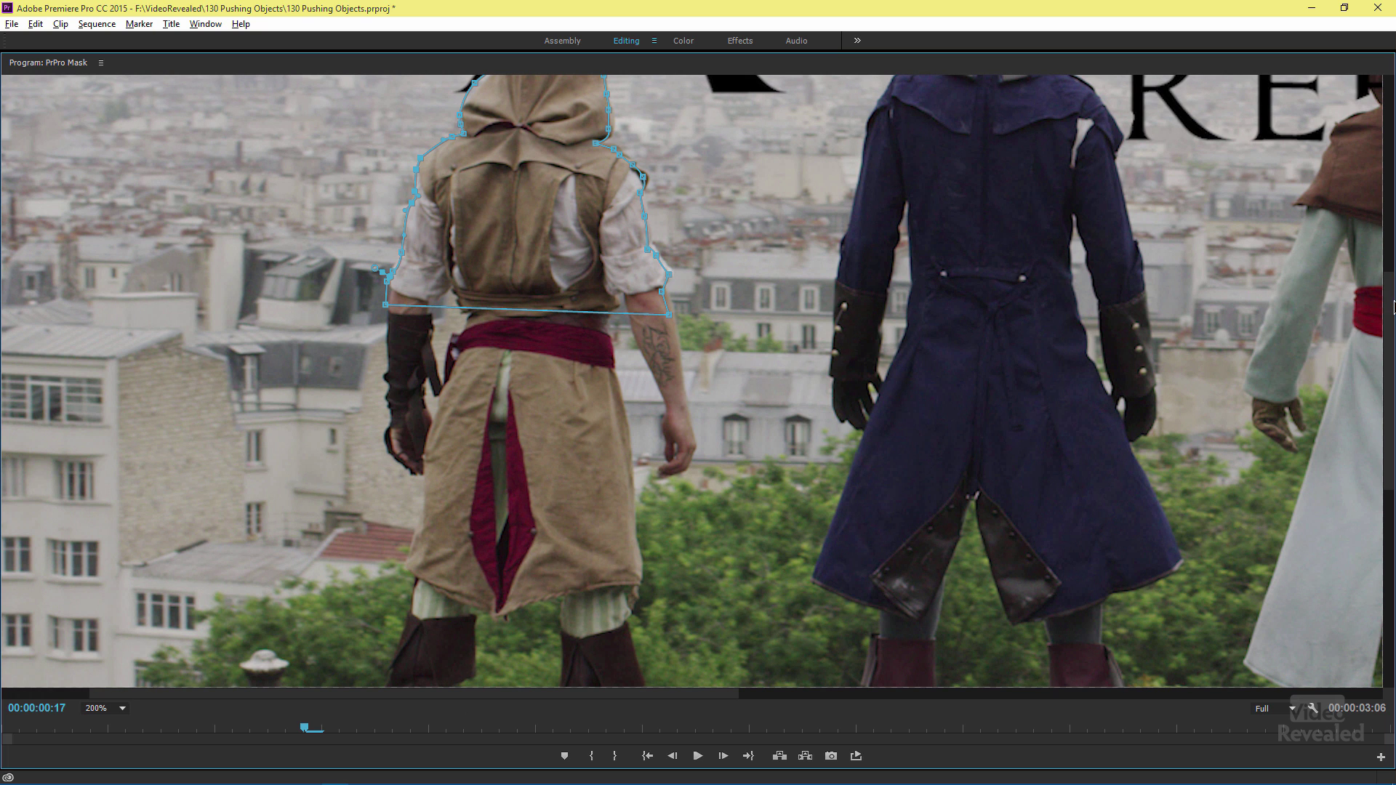
pyautogui.moveTo(1390, 307); pyautogui.dragTo(1390, 230)
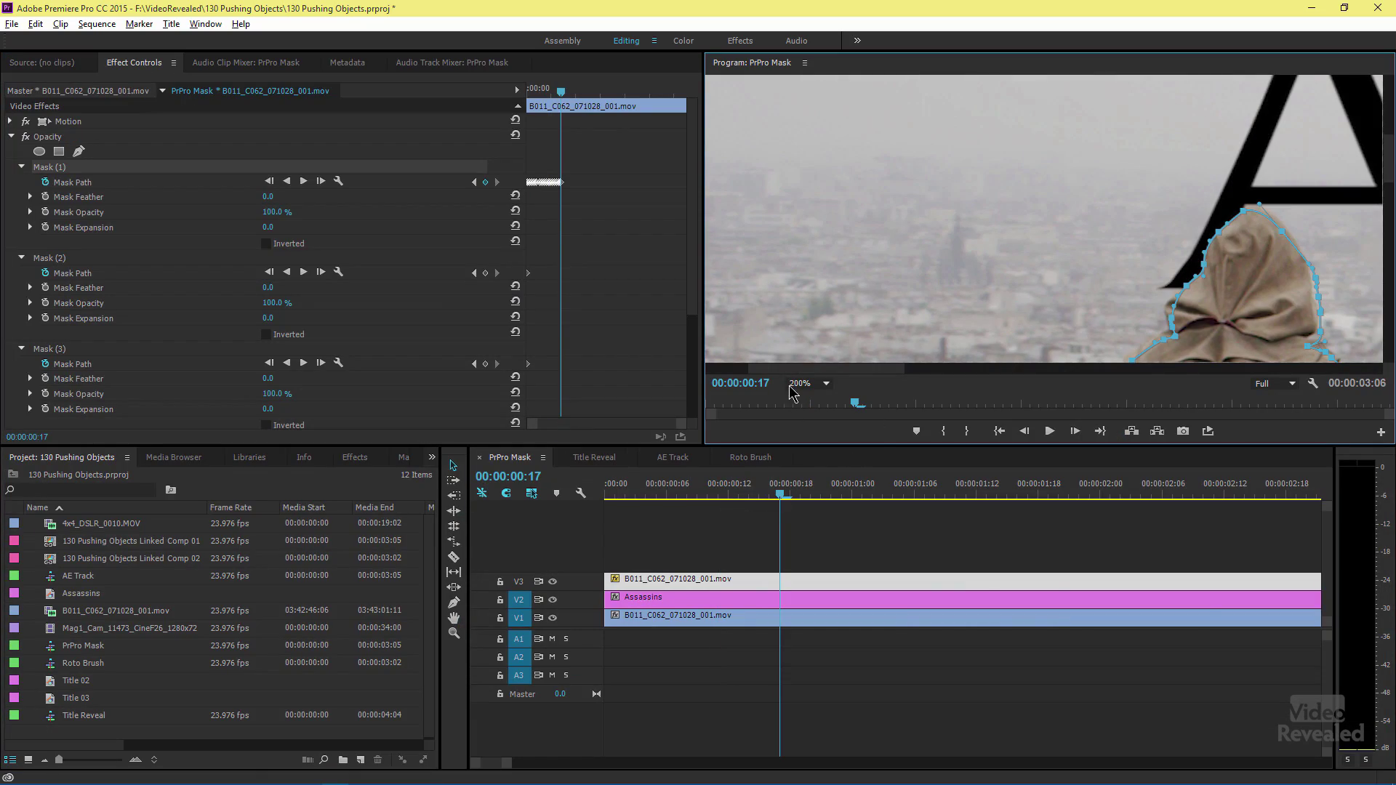
# Fit the view, return the playhead to the start, and select Mask (2) on the clip
pyautogui.click(815, 384)
pyautogui.click(814, 399)
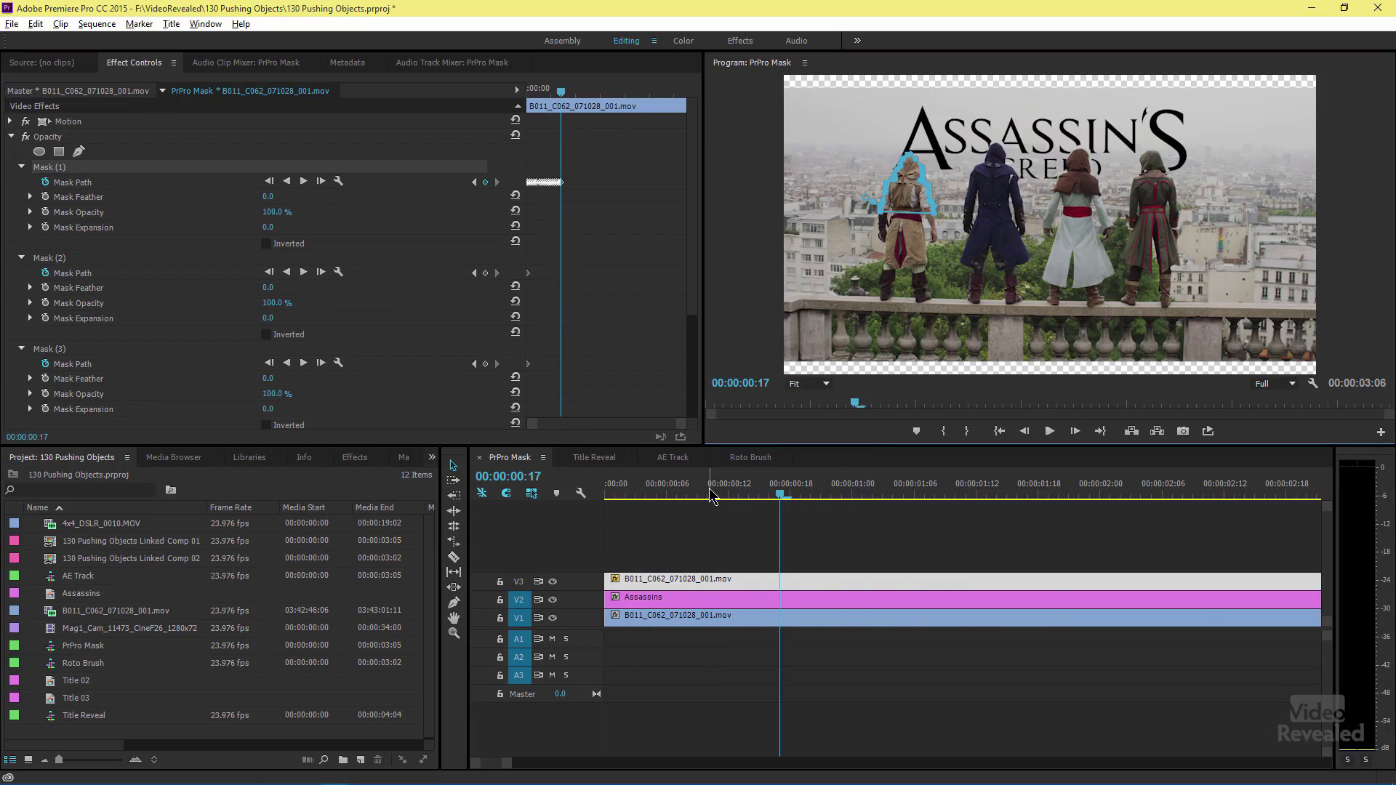
pyautogui.click(605, 489)
pyautogui.click(714, 597)
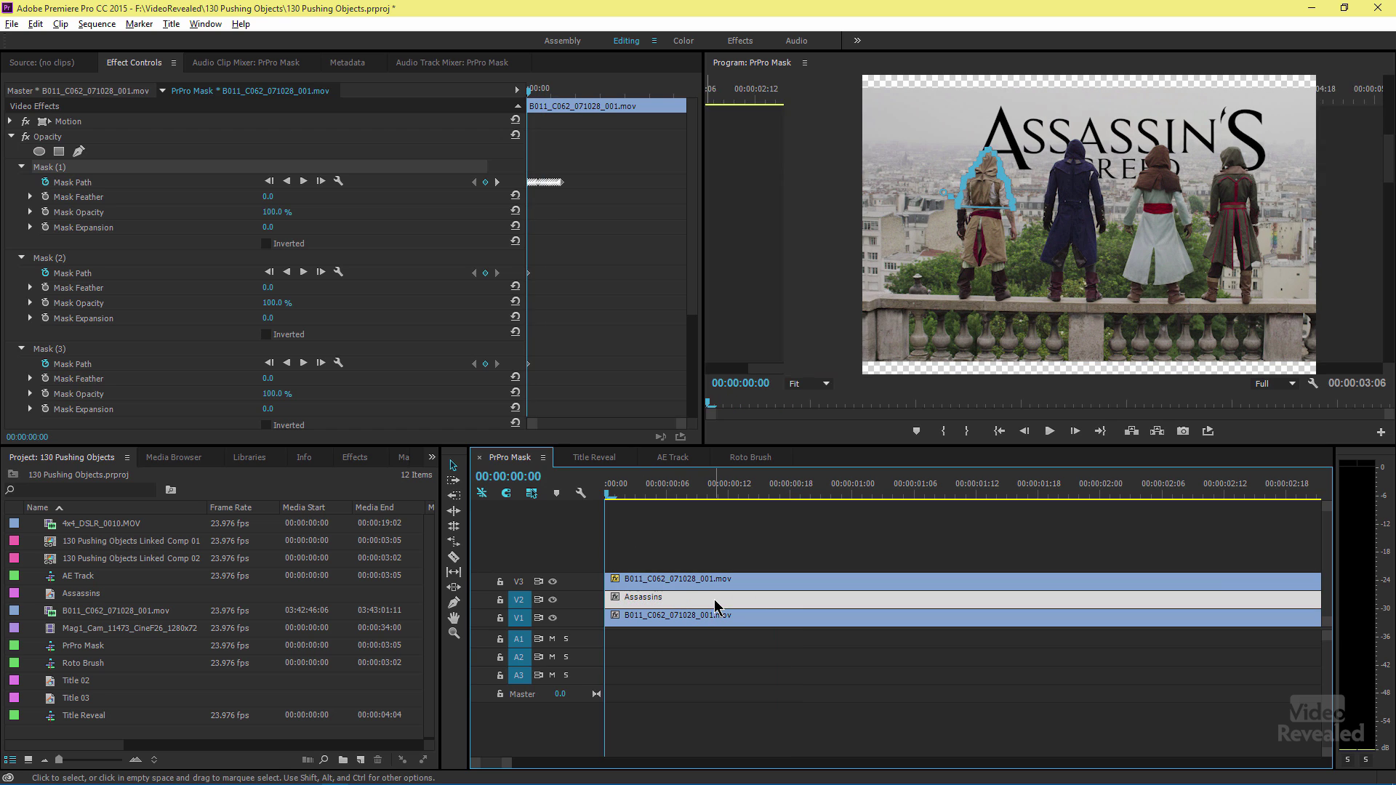
pyautogui.click(70, 259)
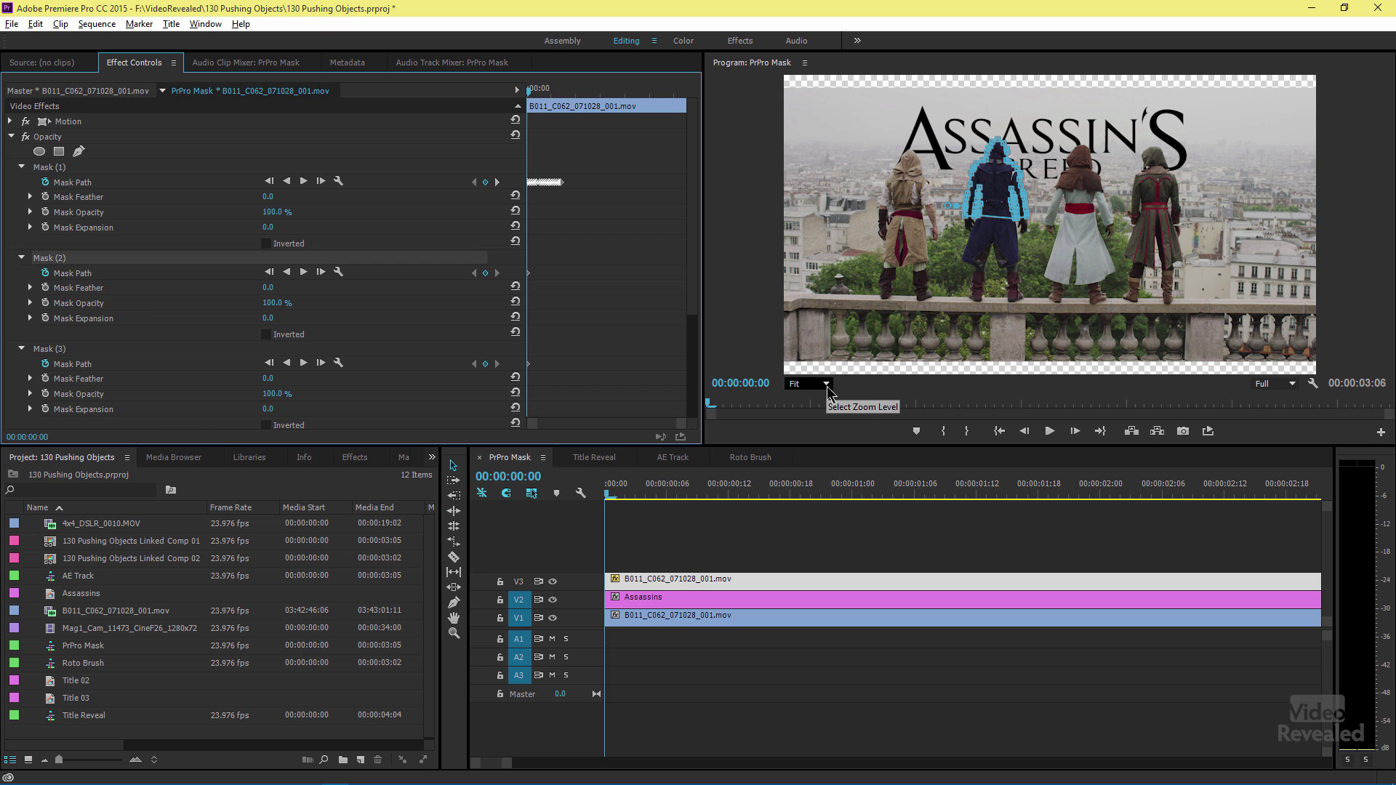
# Zoom the Program monitor to 200% and pan to the blue-coated figure's hood
pyautogui.click(826, 384)
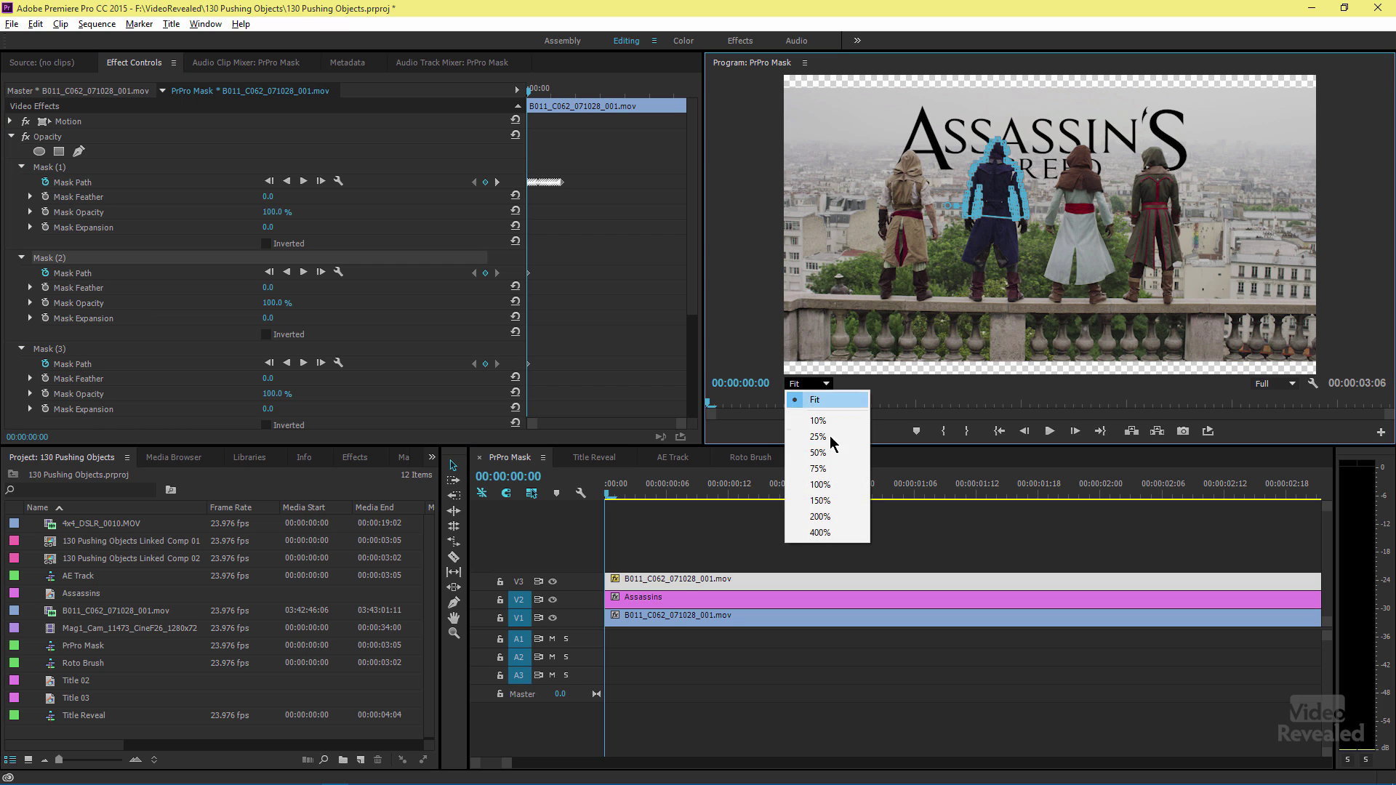
pyautogui.click(831, 516)
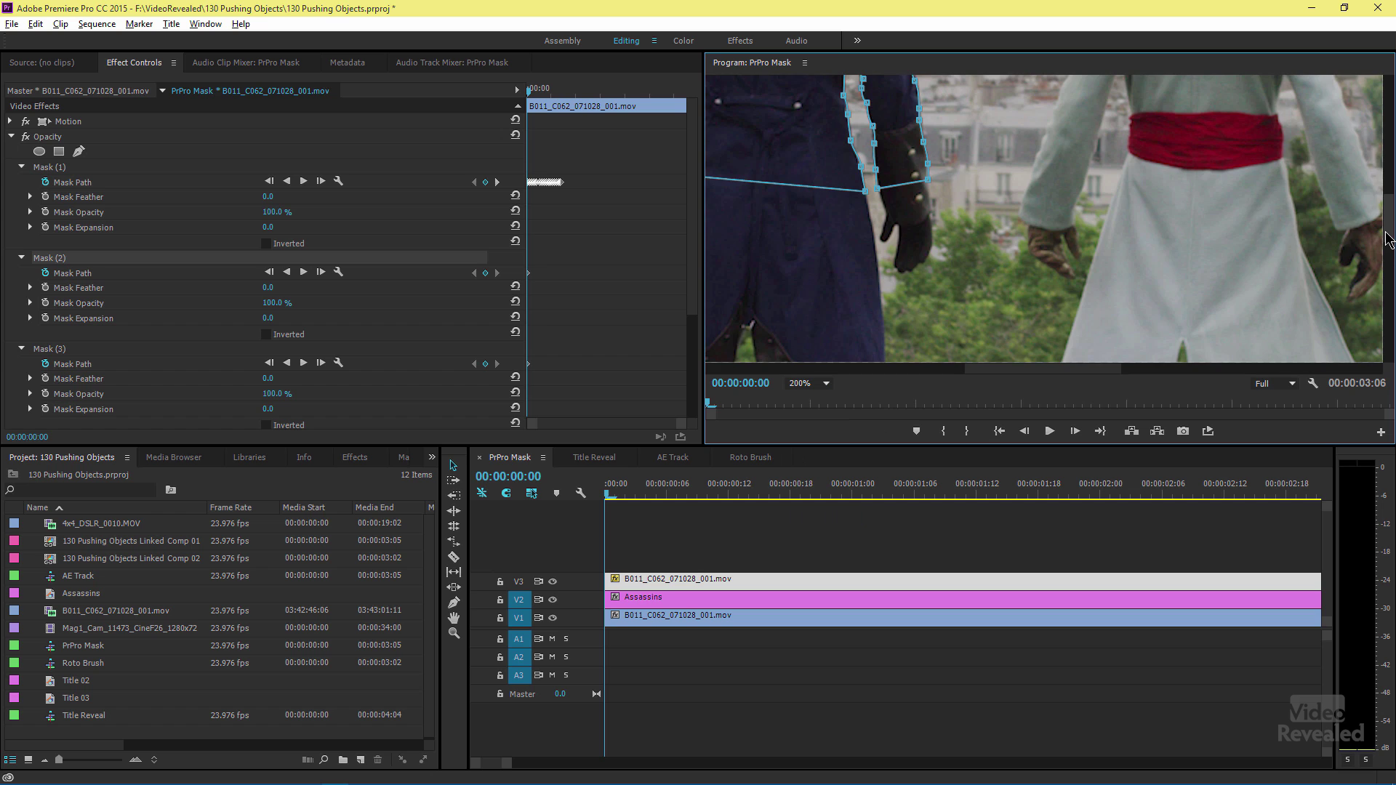
pyautogui.moveTo(1389, 240); pyautogui.dragTo(1390, 182)
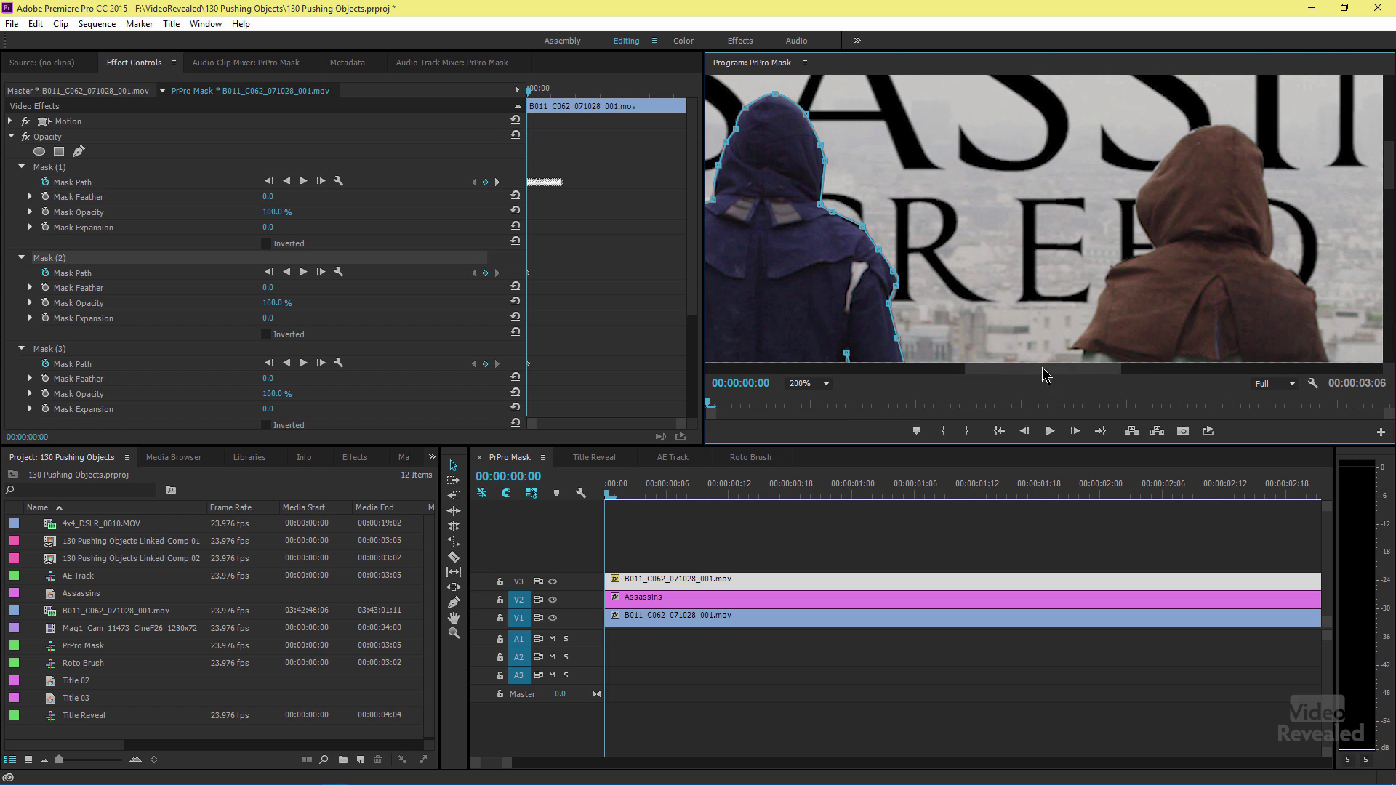
pyautogui.moveTo(1043, 370); pyautogui.dragTo(931, 386)
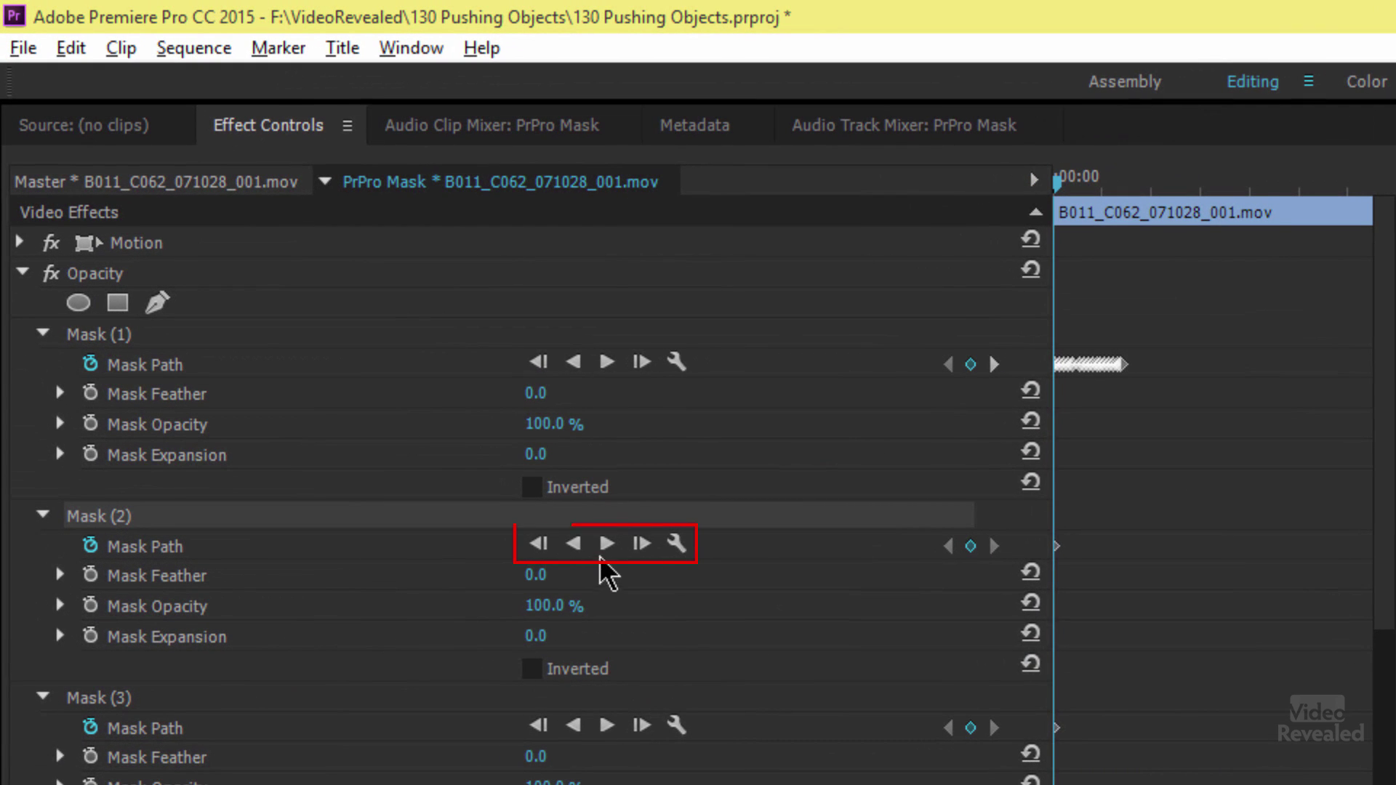
# Track Mask (2) forward through the clip using Position, Scale & Rotation
pyautogui.click(683, 545)
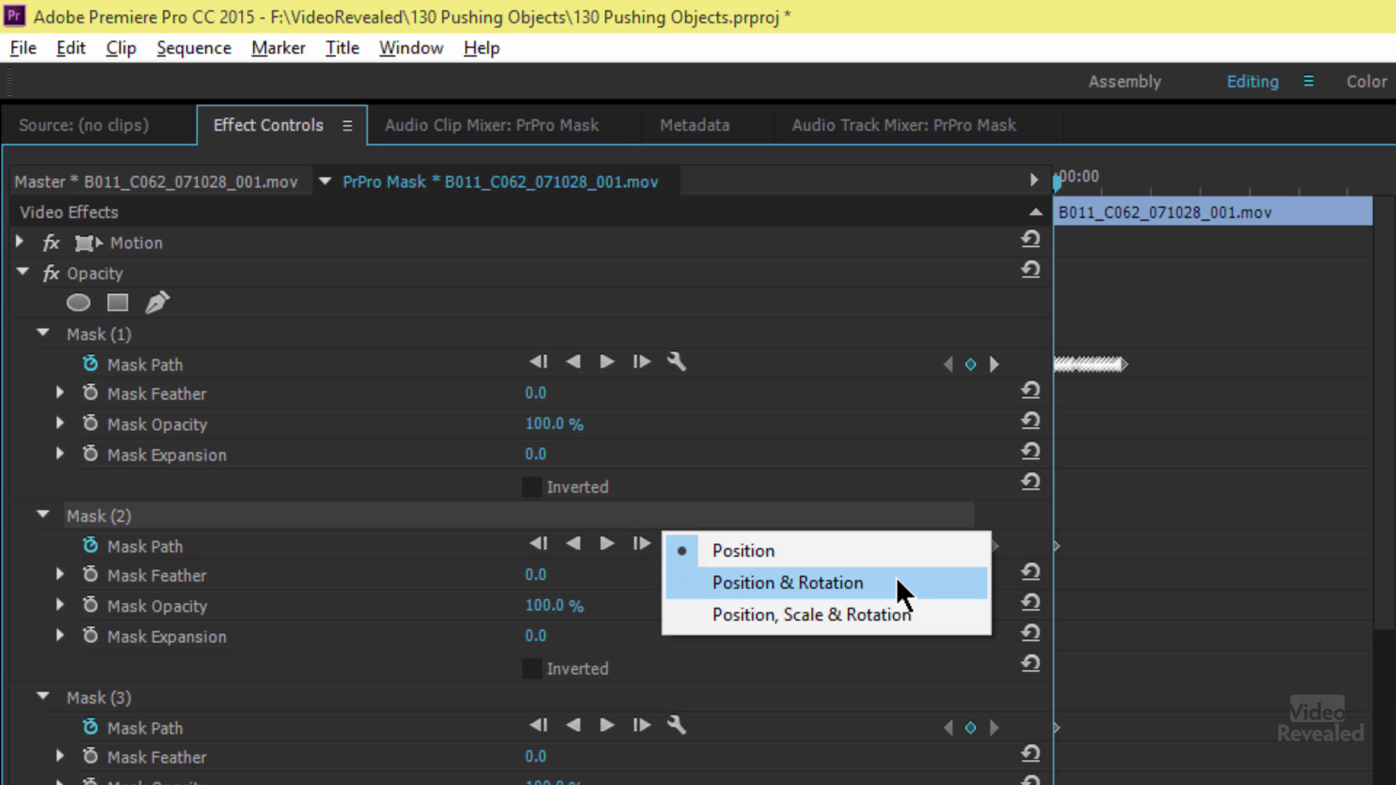
pyautogui.click(915, 615)
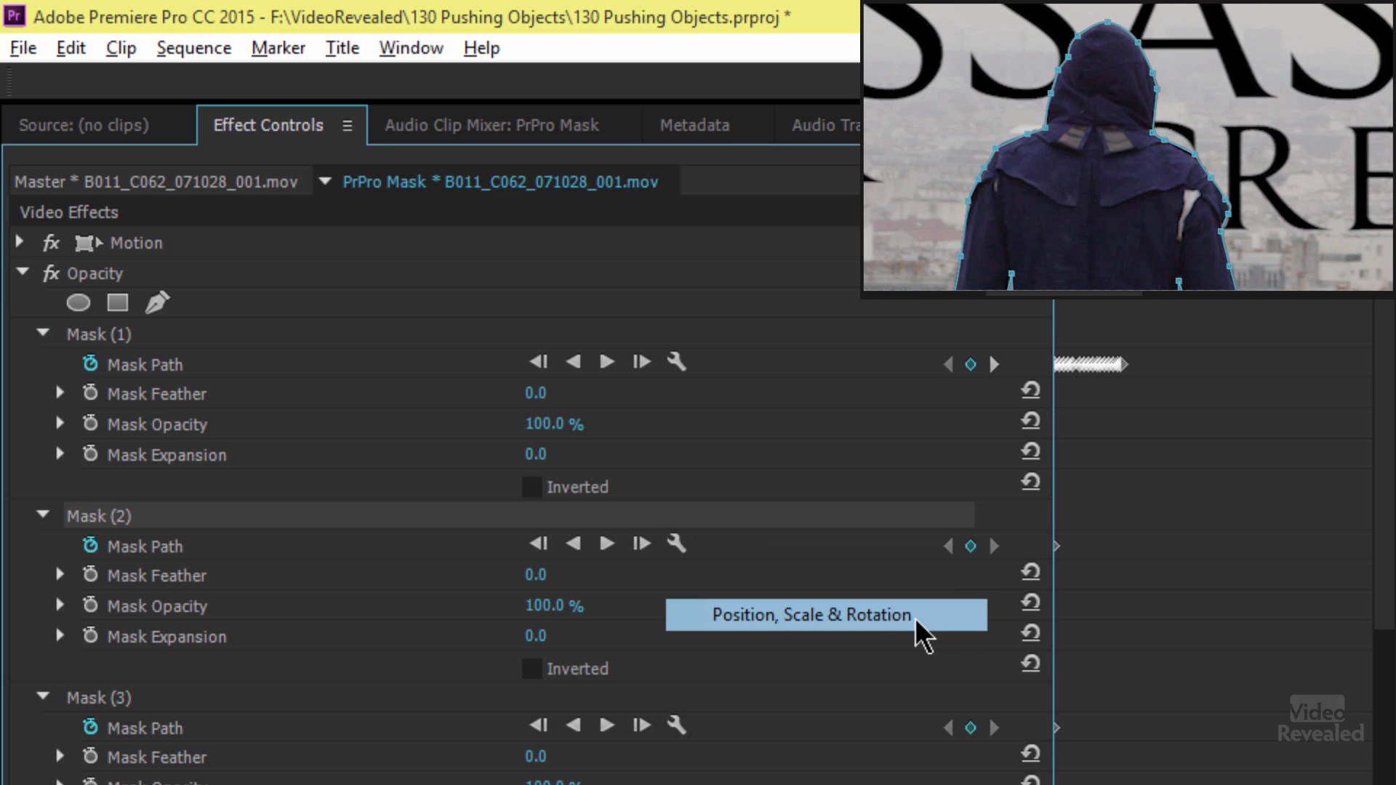
pyautogui.click(606, 544)
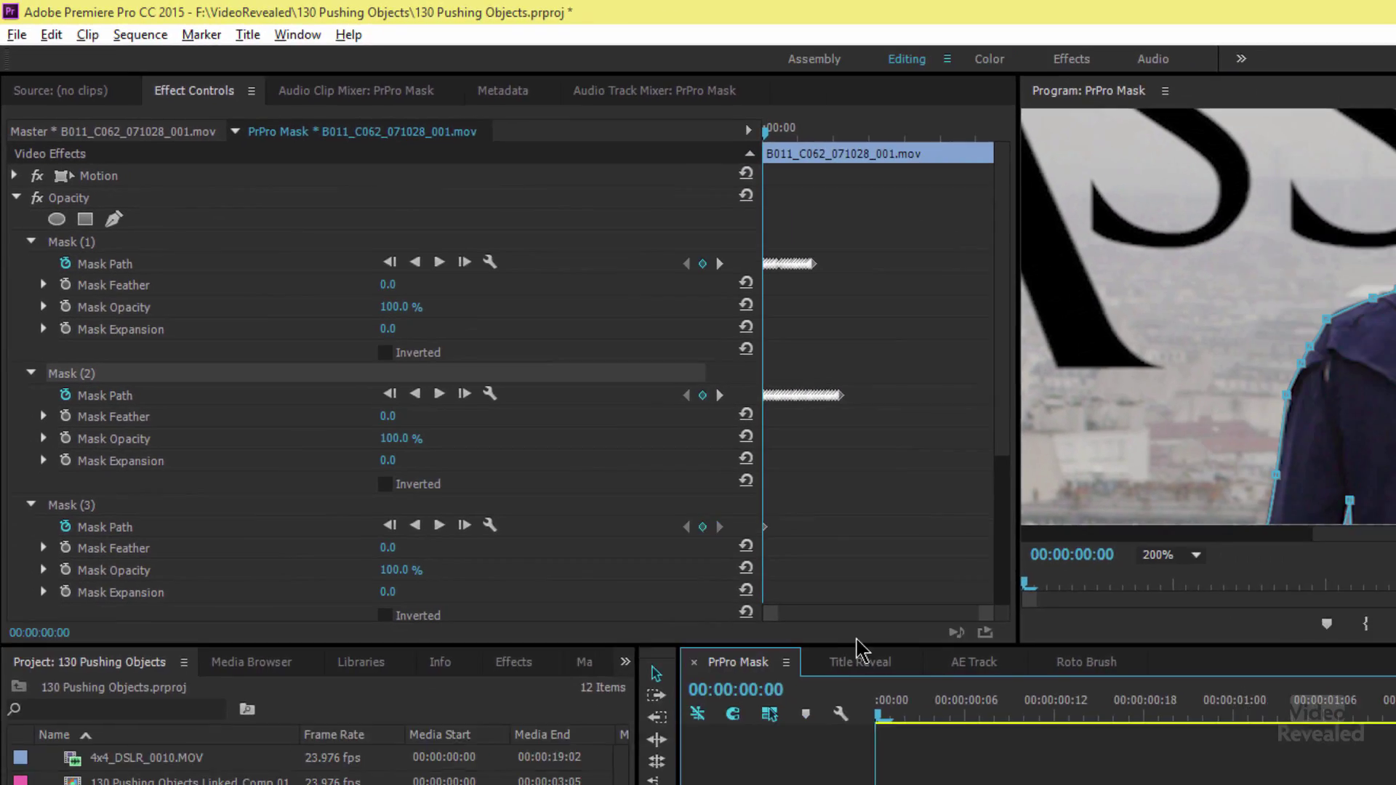
# Show the Title Reveal sequence with the Program monitor zoom set to Fit
pyautogui.click(860, 661)
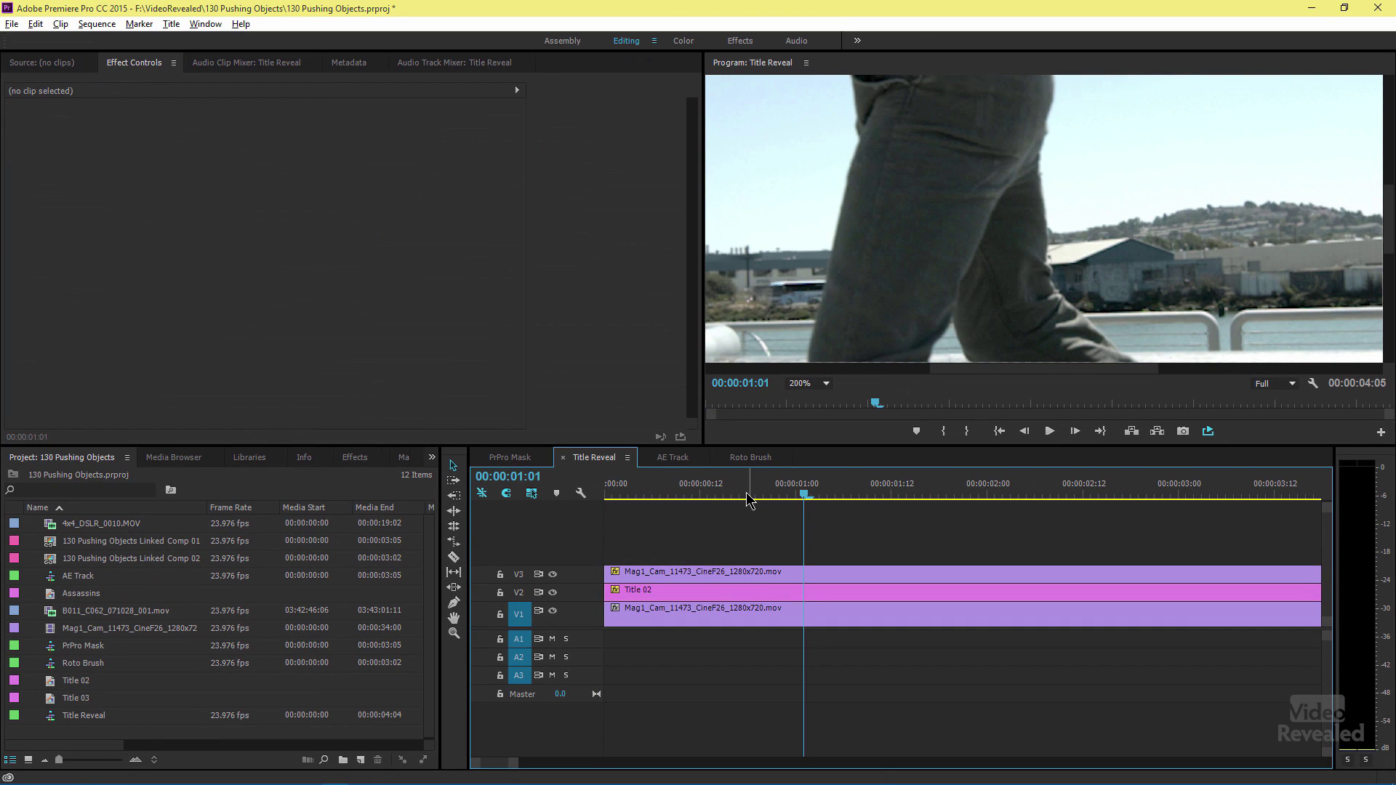
pyautogui.click(801, 382)
pyautogui.click(828, 399)
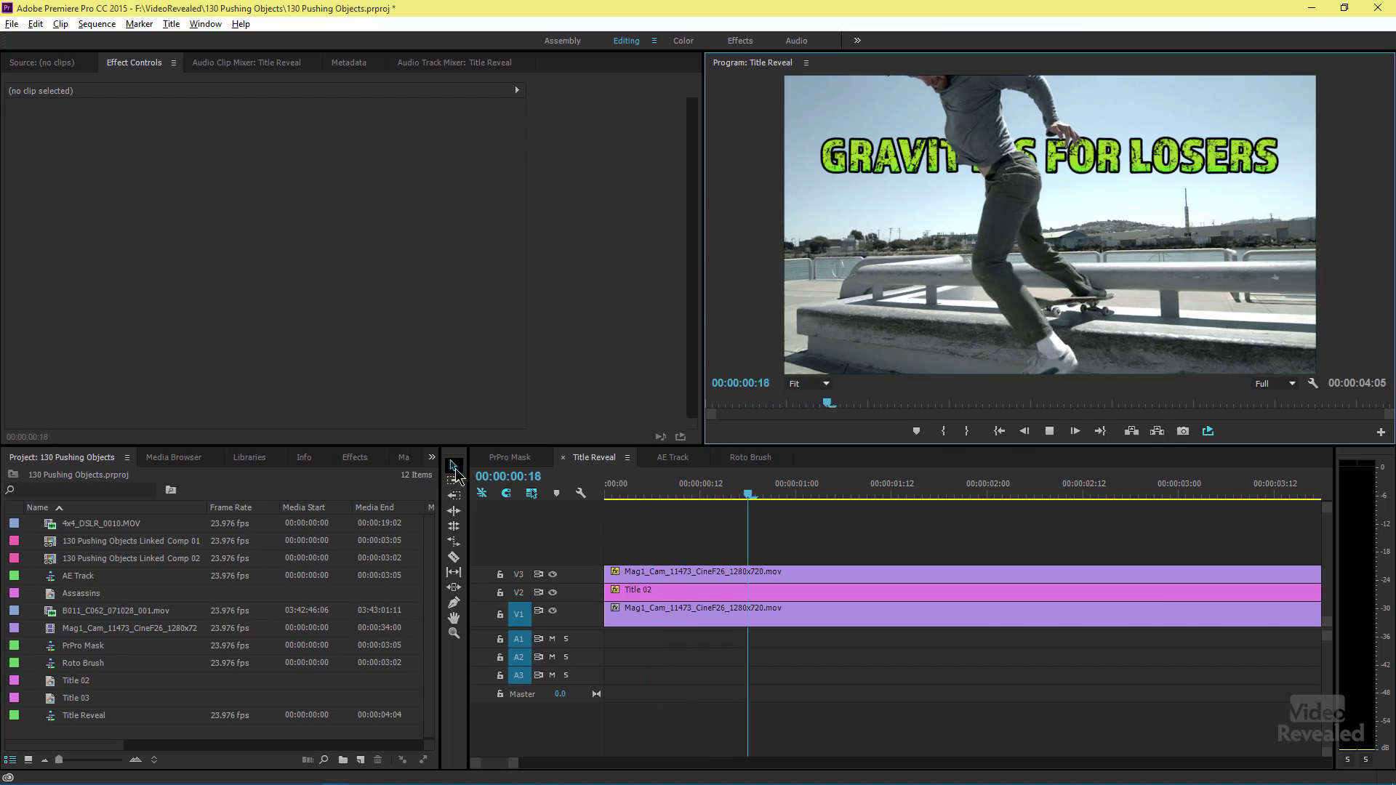
pyautogui.moveTo(703, 488); pyautogui.dragTo(668, 489)
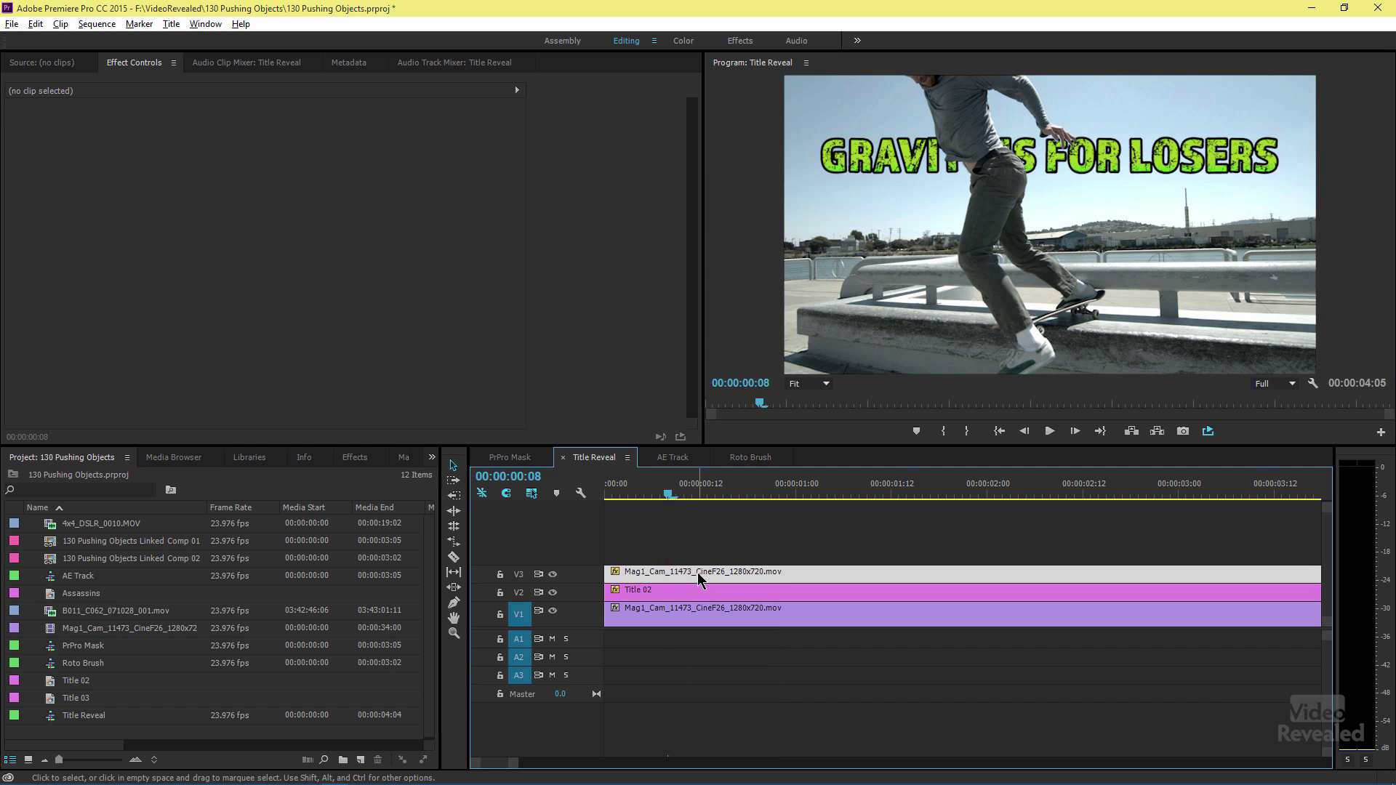
pyautogui.click(697, 573)
pyautogui.click(65, 170)
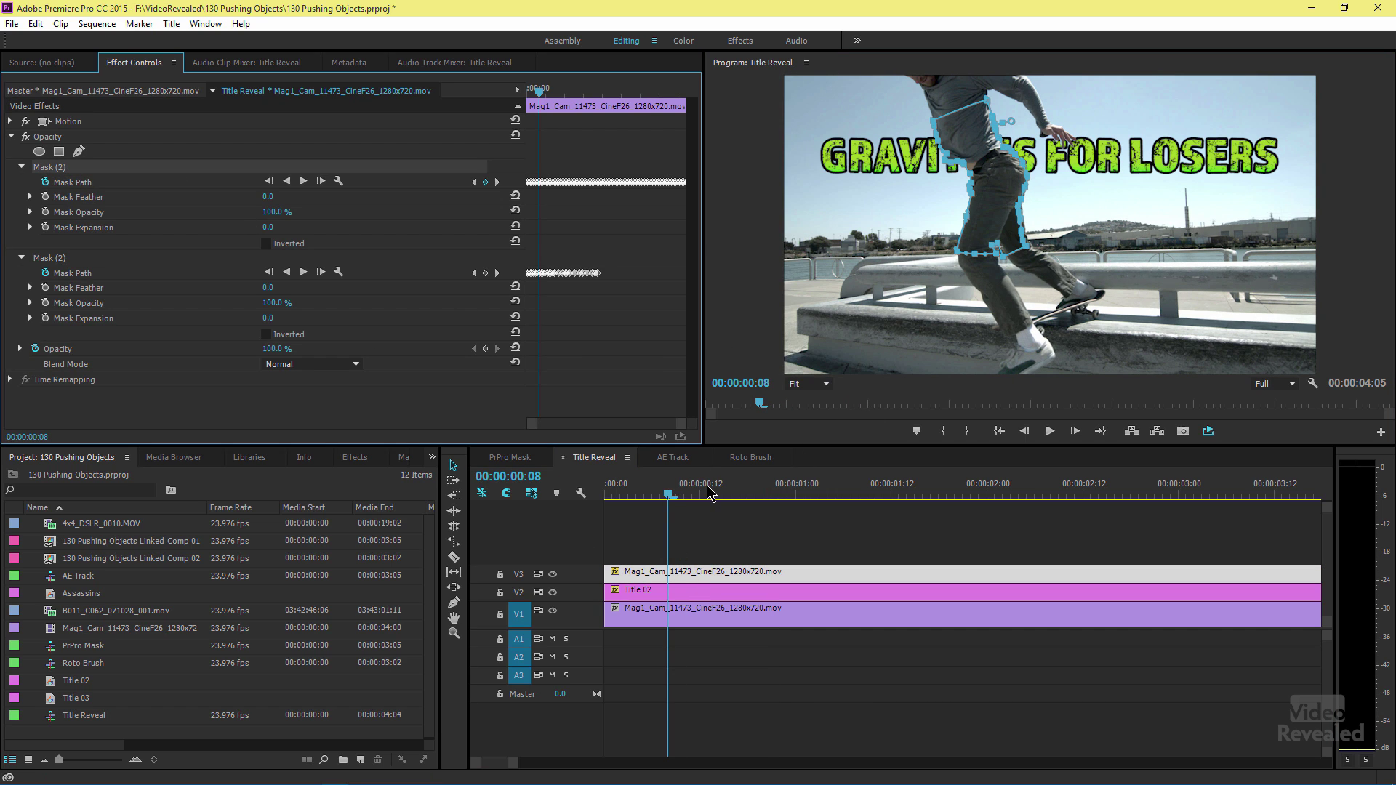
pyautogui.click(724, 492)
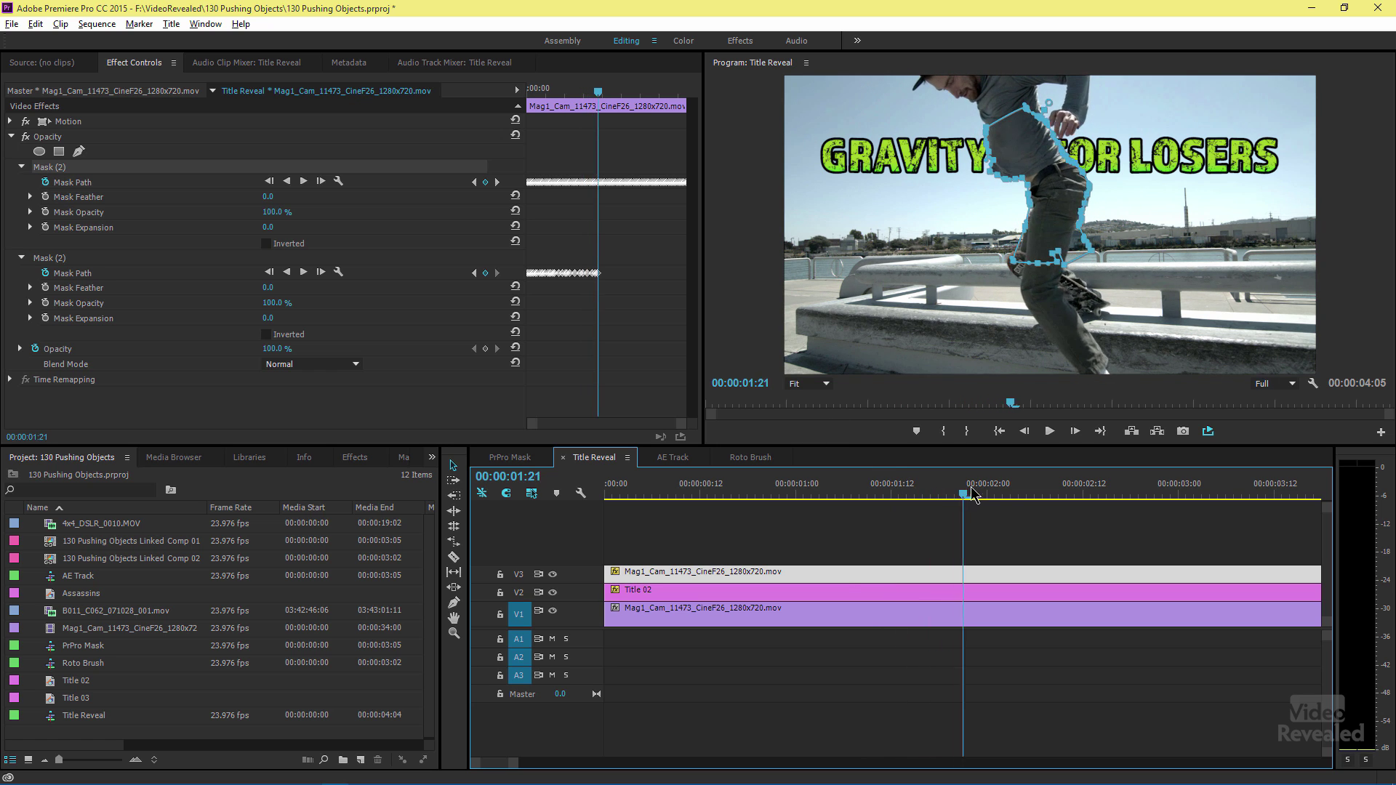
pyautogui.moveTo(1025, 482); pyautogui.dragTo(900, 502)
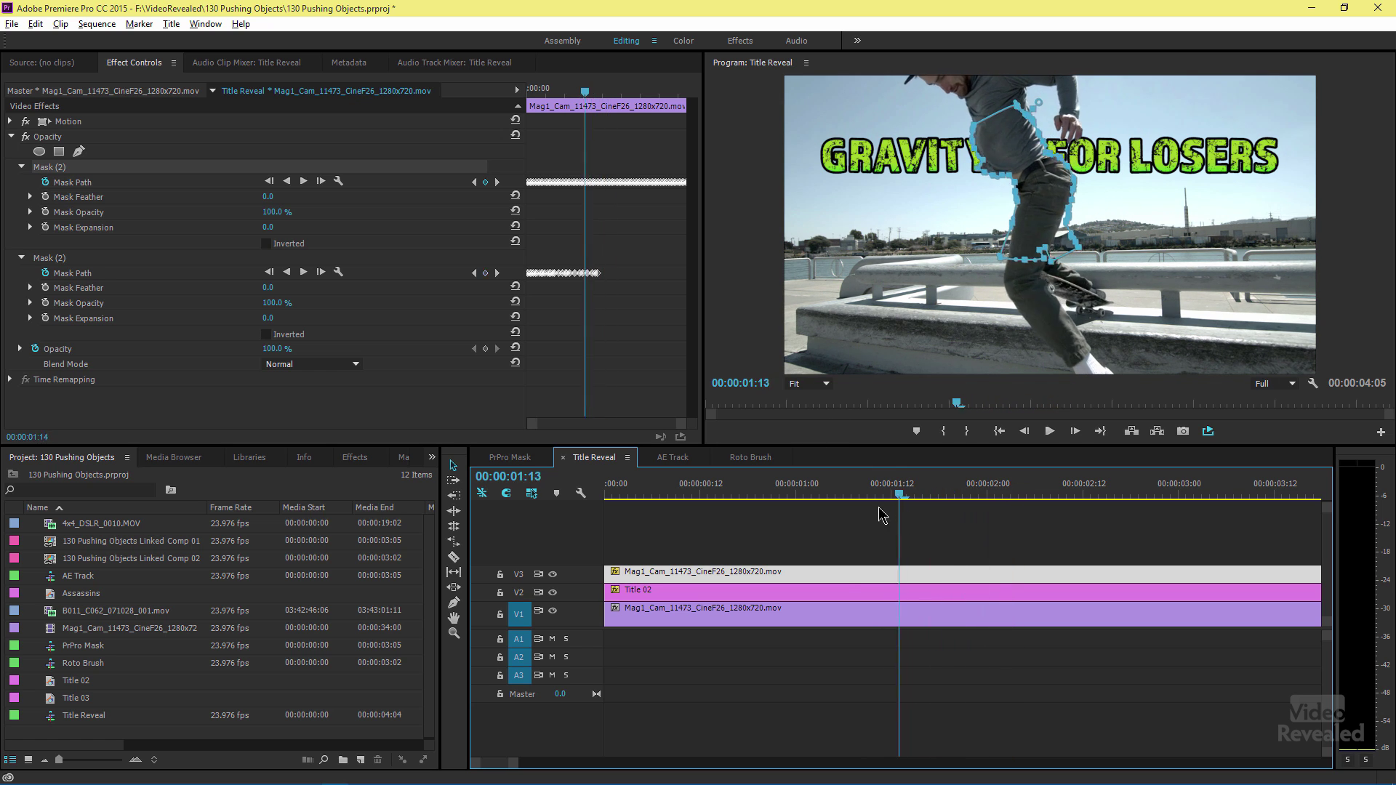
pyautogui.click(553, 612)
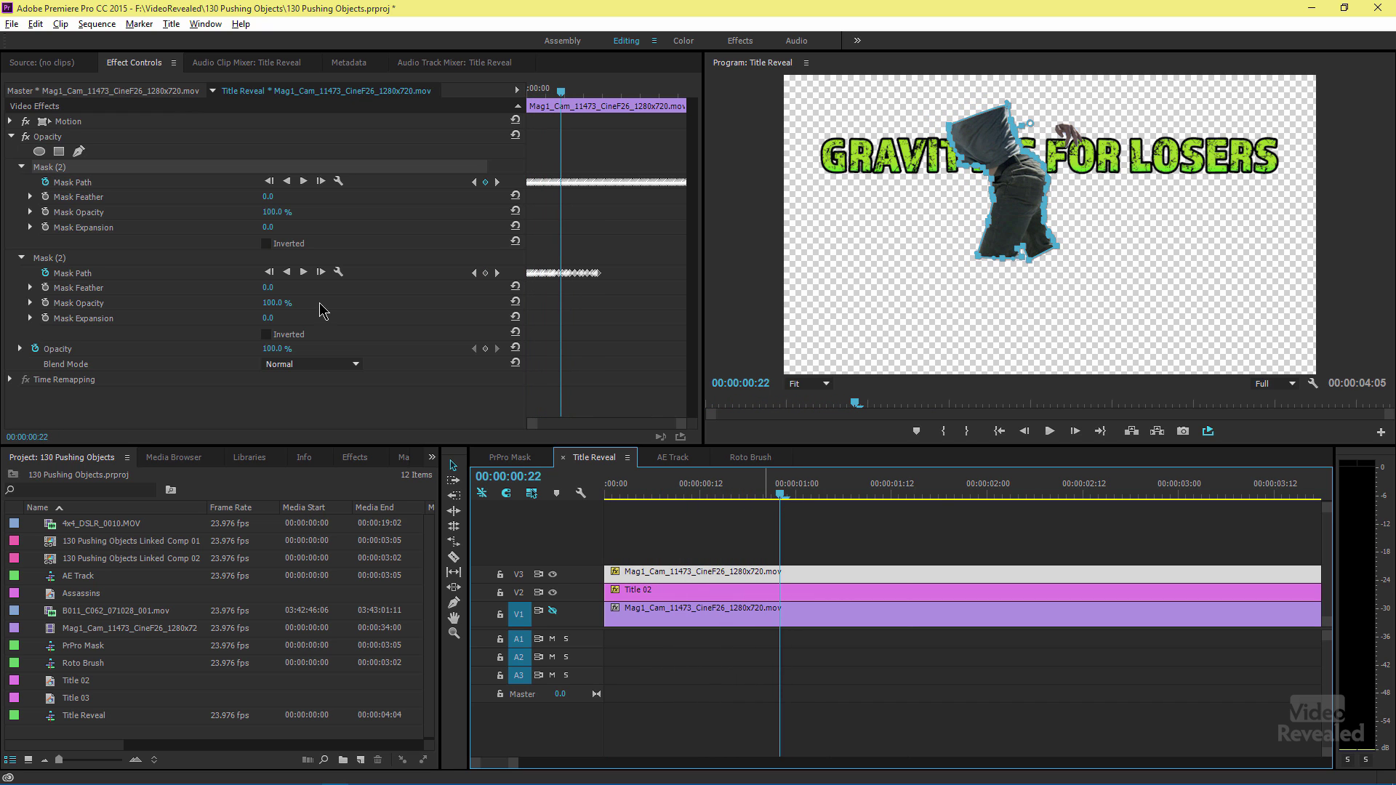
pyautogui.click(78, 260)
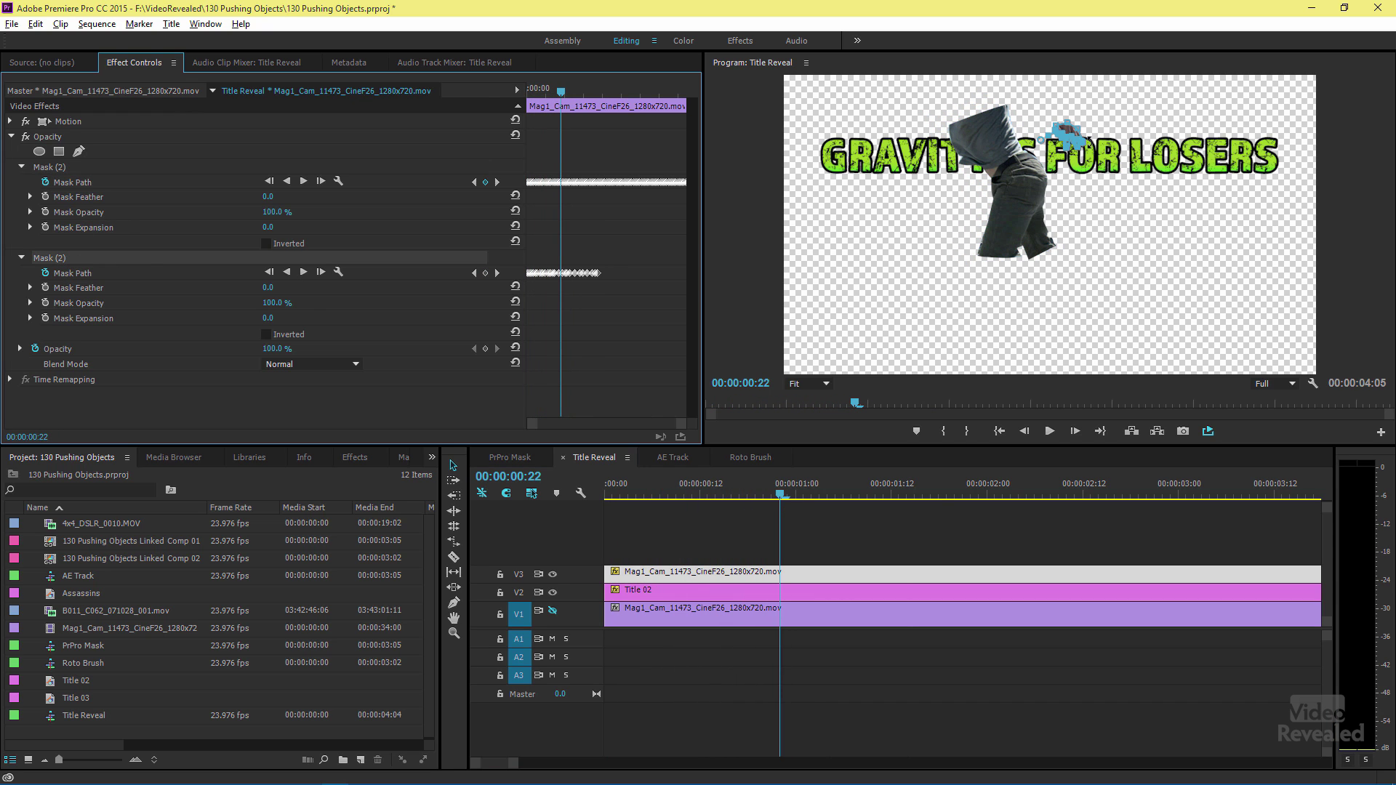
pyautogui.click(552, 610)
pyautogui.click(701, 656)
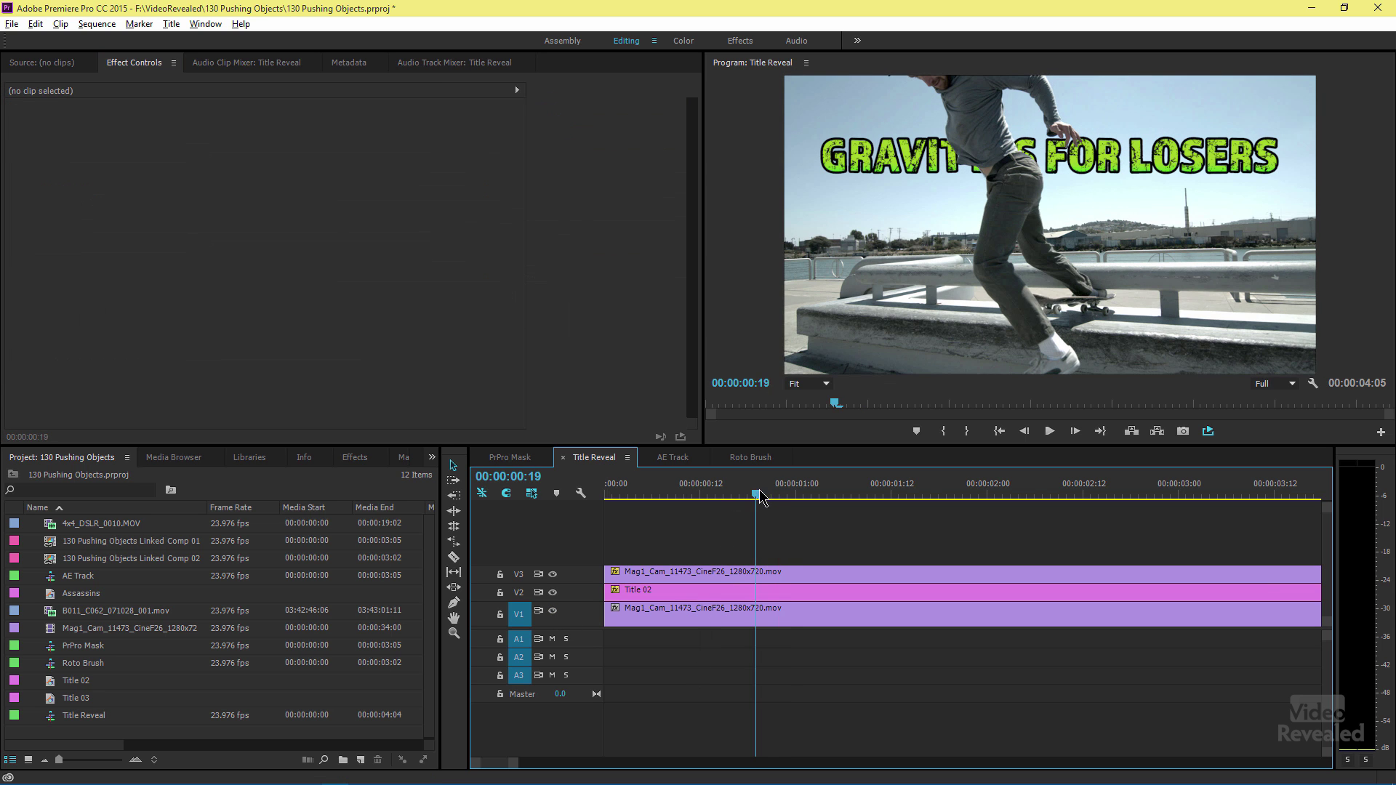
# Scrub the playhead back to an earlier frame of the sequence
pyautogui.moveTo(921, 504); pyautogui.dragTo(767, 494)
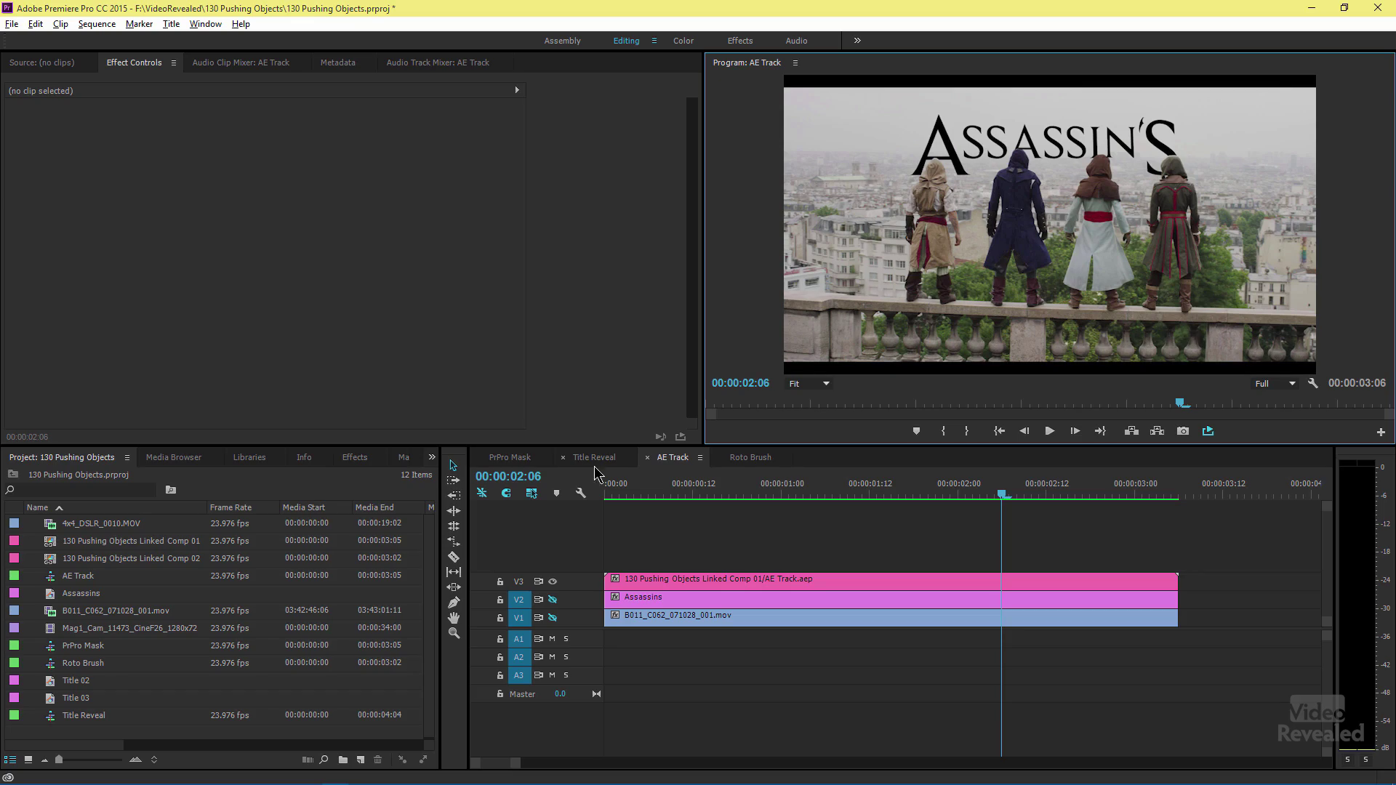
# Switch the timeline to the Roto Brush sequence with the EXPLORE title
pyautogui.click(743, 457)
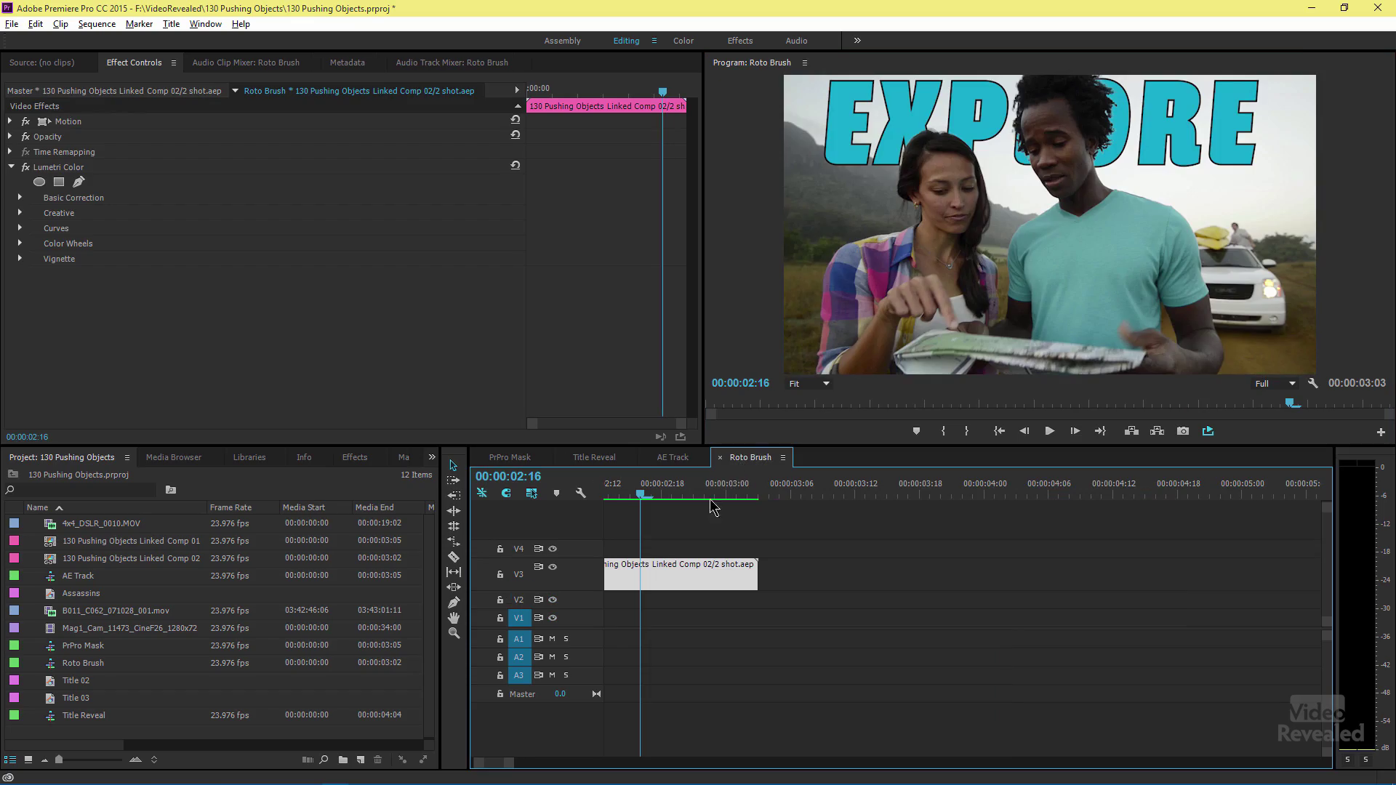